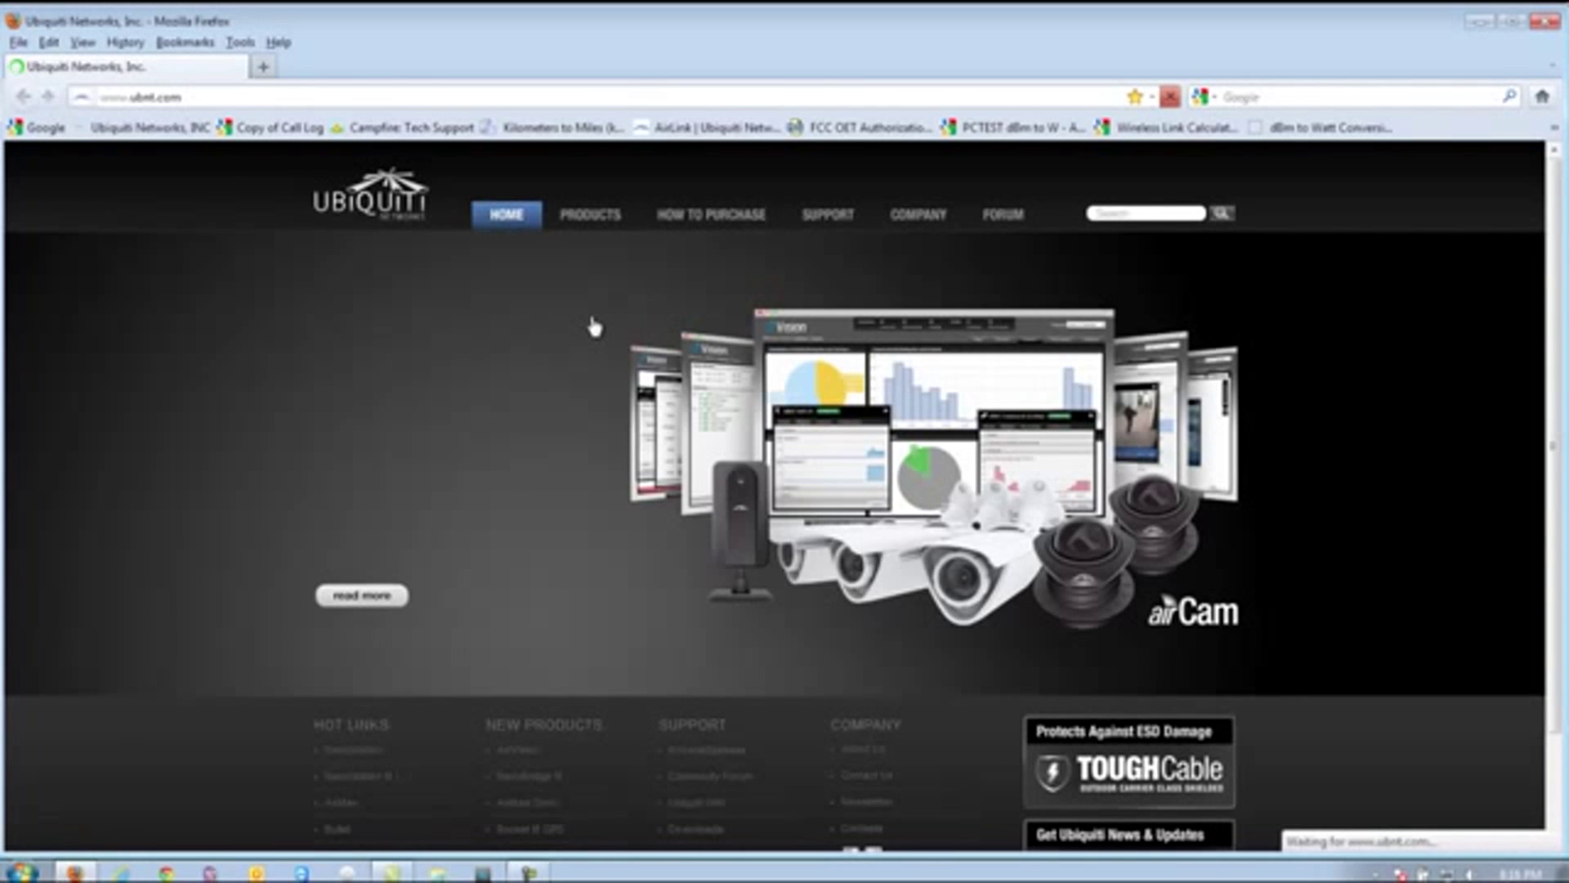
# - On the Ubiquiti downloads form, keep AirMax ISP Solutions as the product and choose model PowerAP N
pyautogui.click(828, 214)
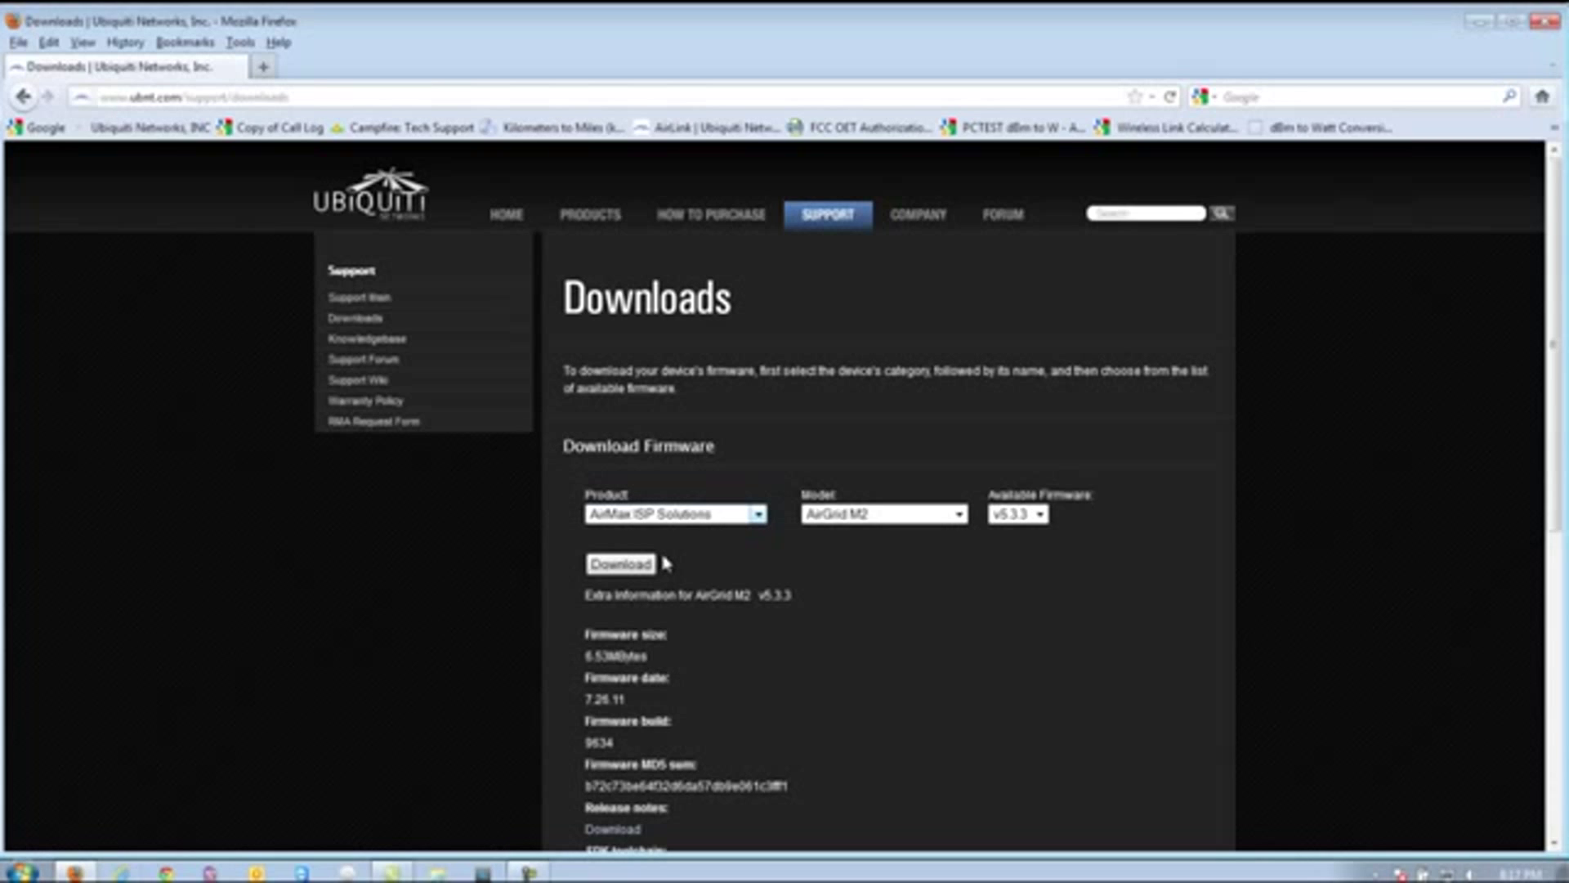
pyautogui.hotkey('alt', 'Down')
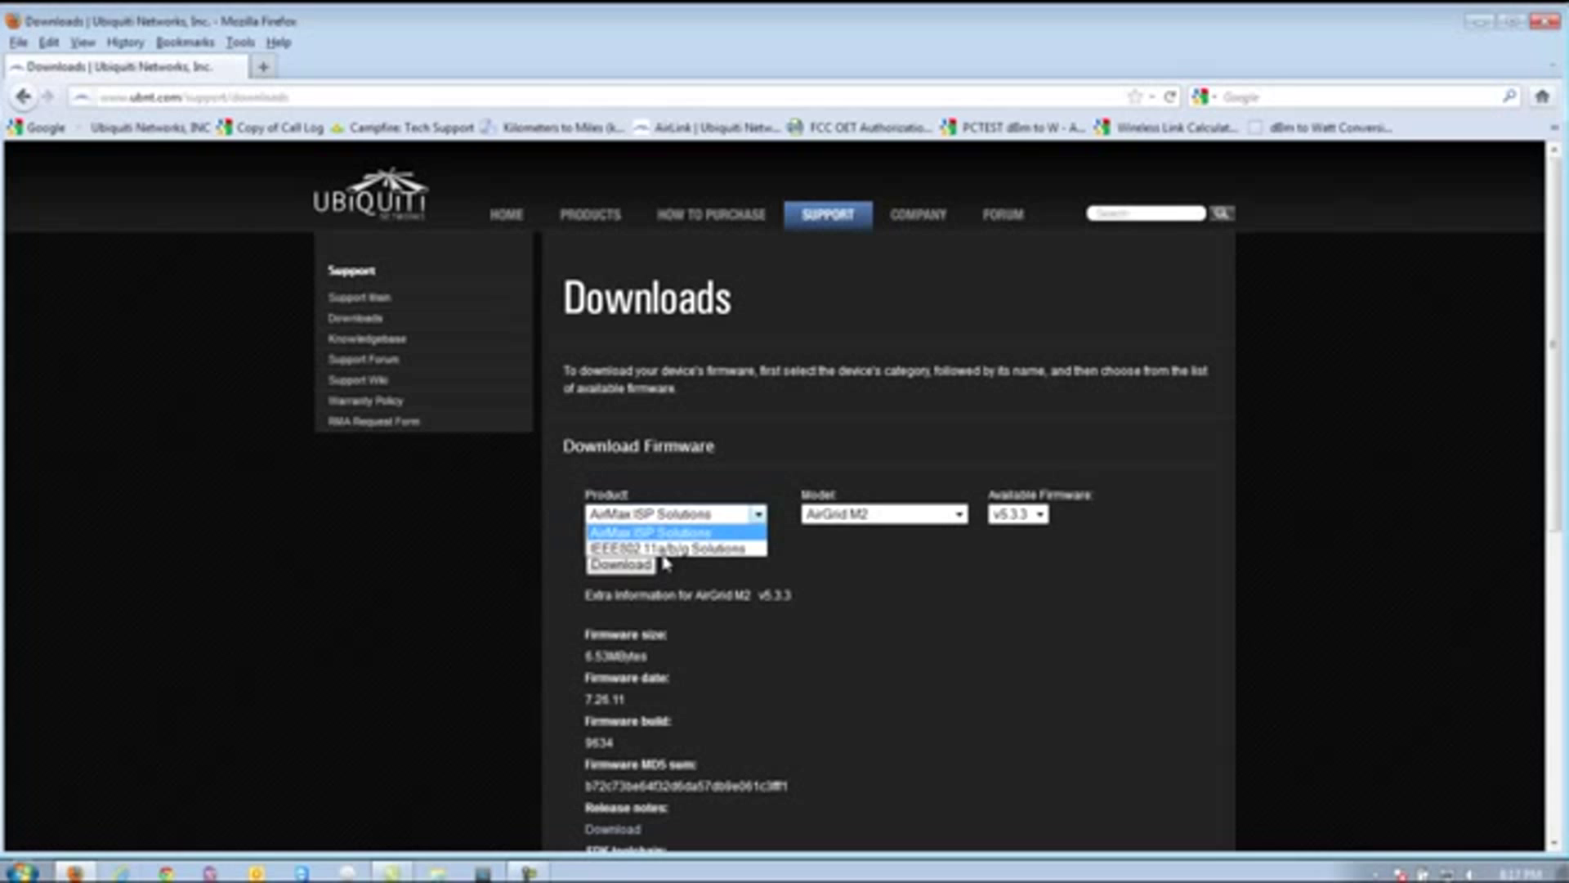
pyautogui.press('Down')
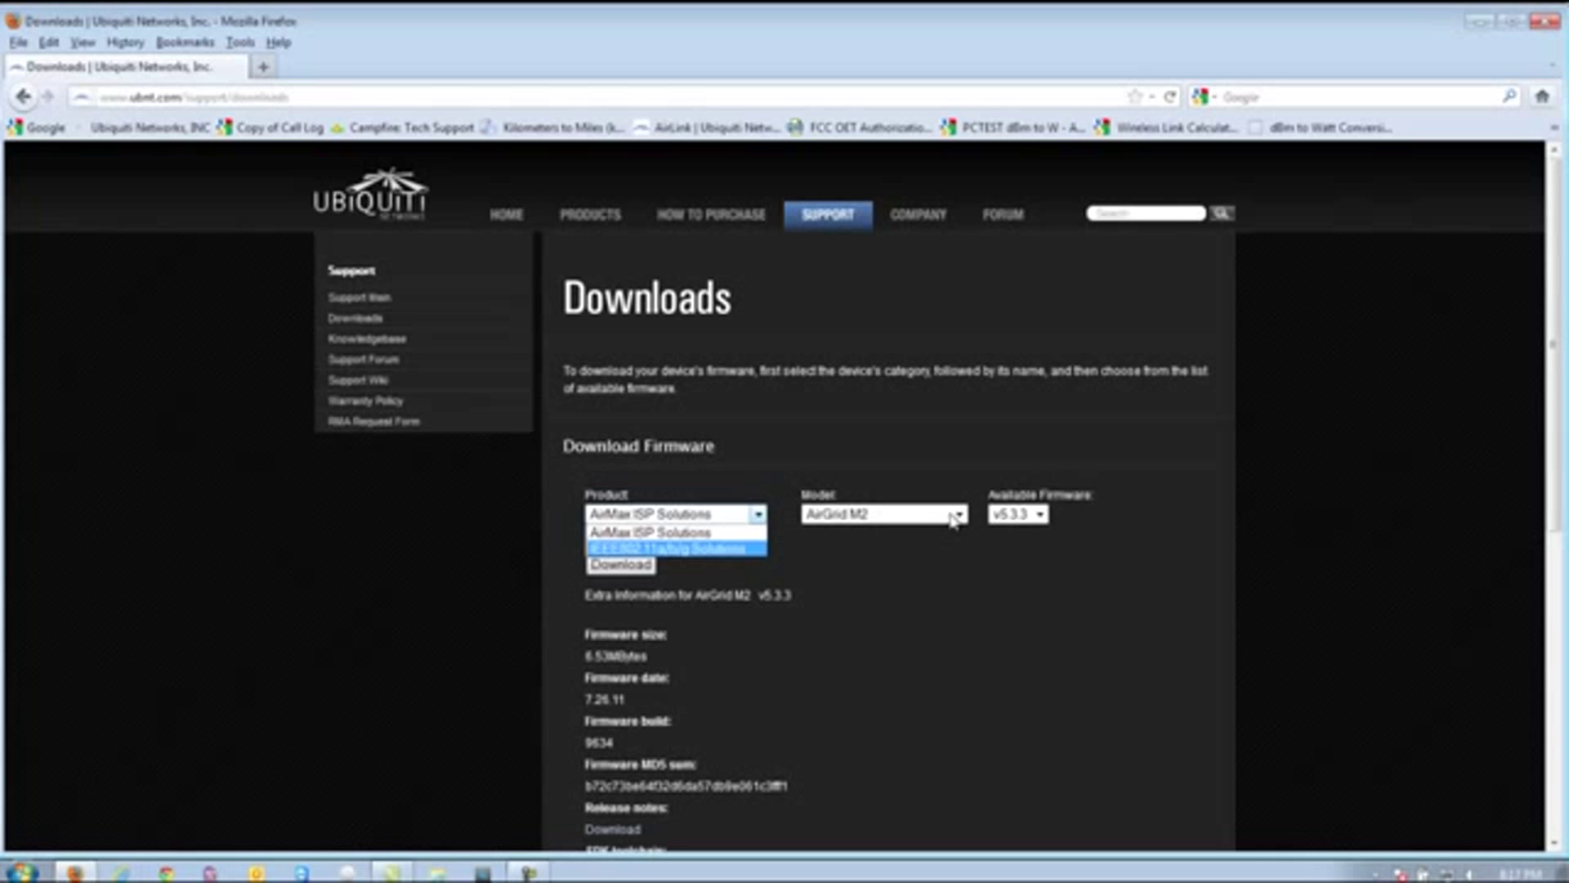
pyautogui.press('Up')
pyautogui.press('Return')
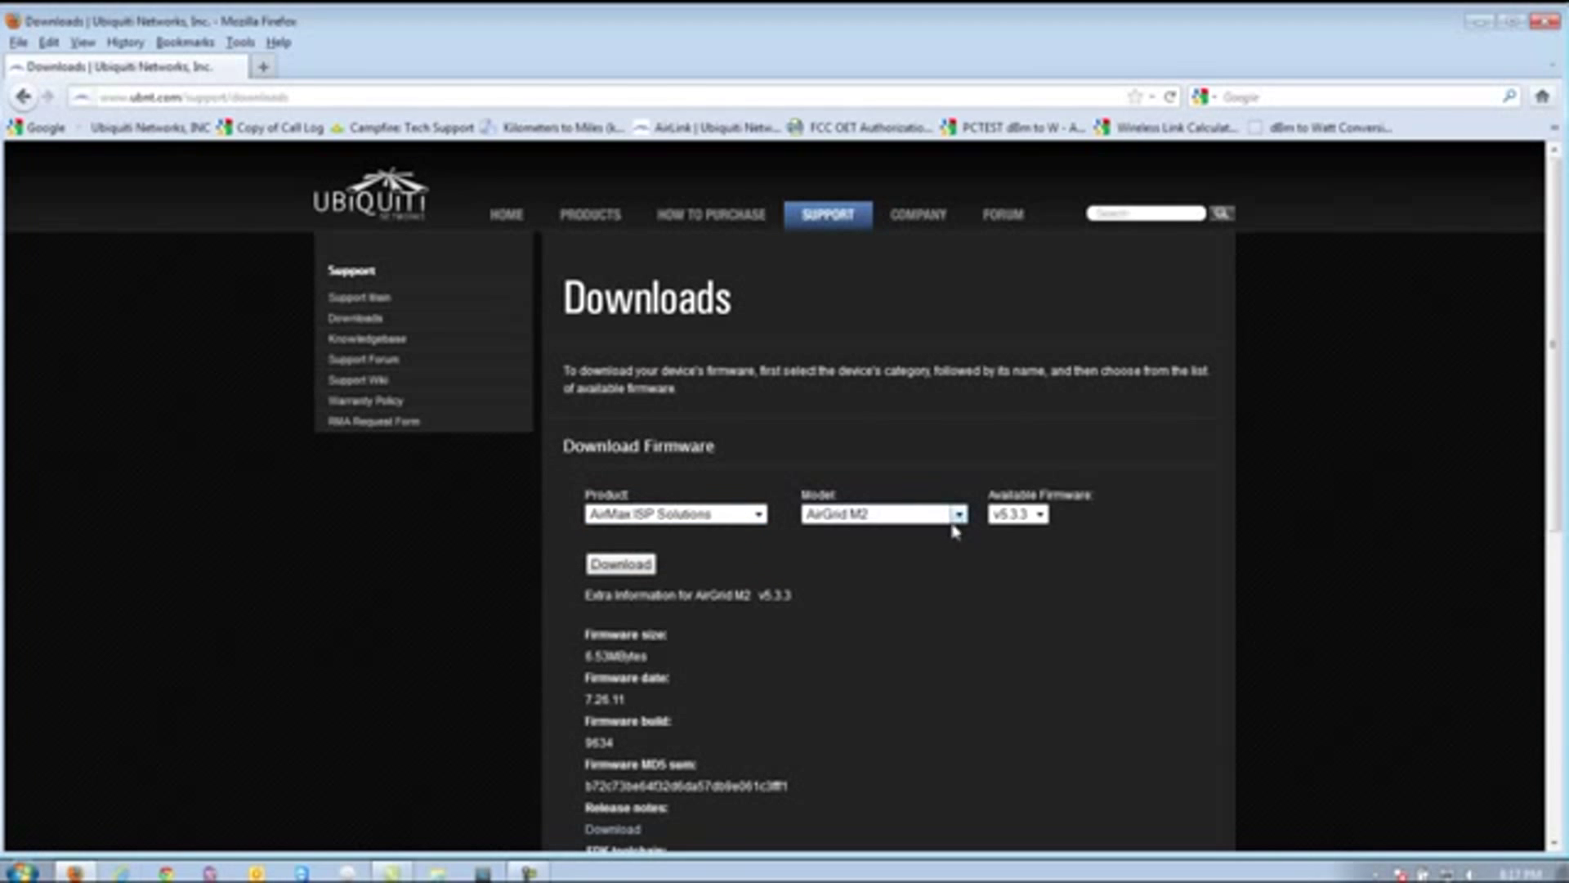
pyautogui.hotkey('alt', 'Down')
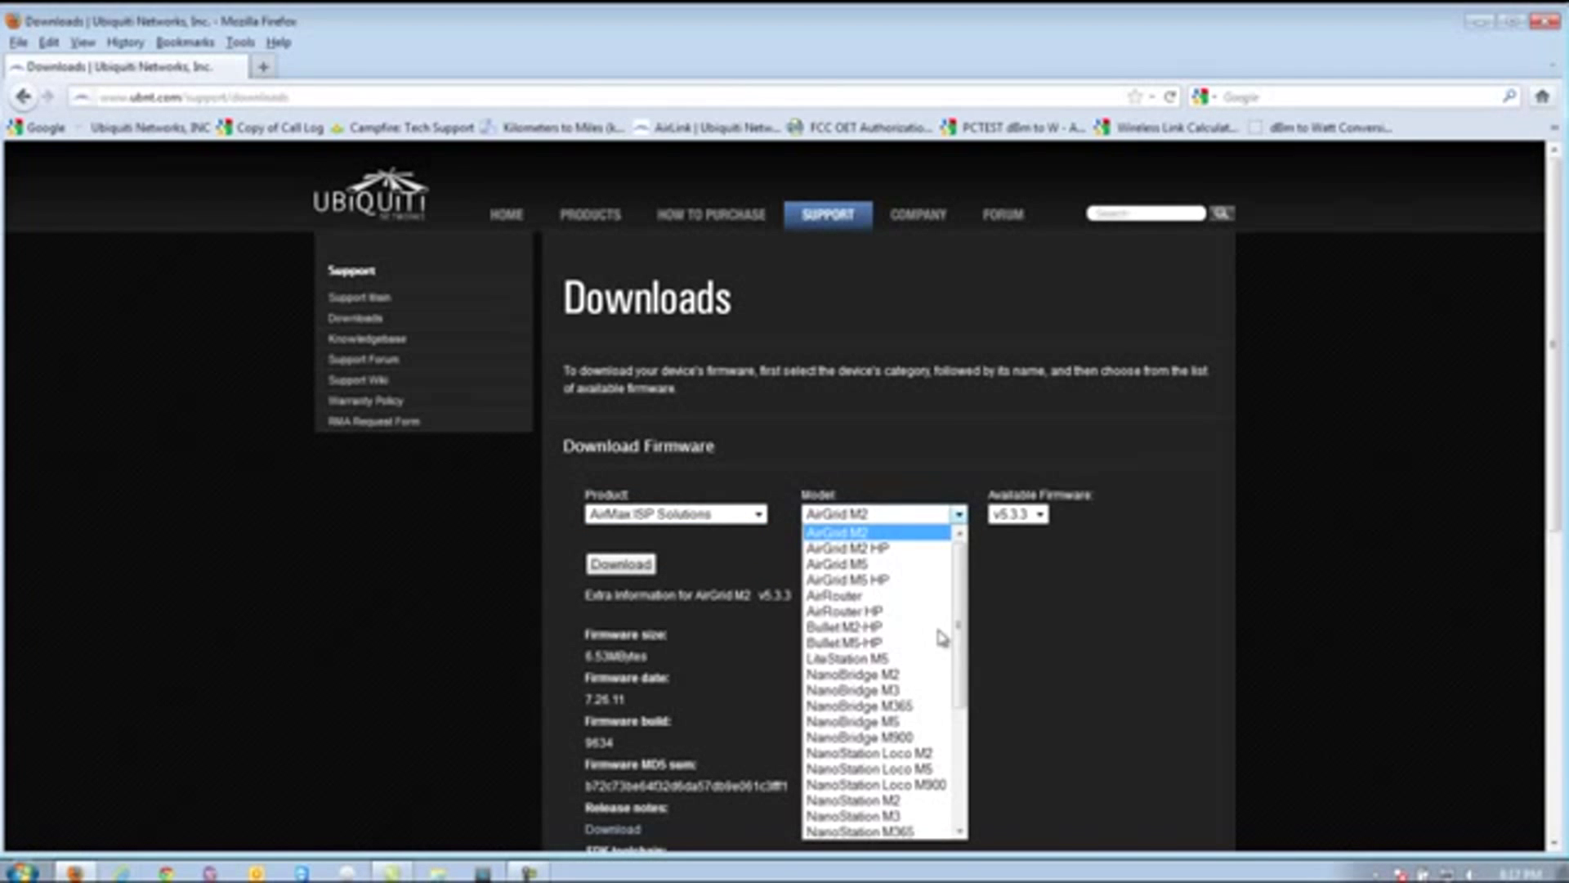
pyautogui.press('Down')
pyautogui.press('Down')
pyautogui.press('Down')
pyautogui.press('Down')
pyautogui.press('Down')
pyautogui.press('Down')
pyautogui.press('Down')
pyautogui.press('Down')
pyautogui.press('Down')
pyautogui.press('Down')
pyautogui.press('Down')
pyautogui.press('Down')
pyautogui.press('Down')
pyautogui.press('Down')
pyautogui.press('Down')
pyautogui.press('Down')
pyautogui.press('Down')
pyautogui.press('Down')
pyautogui.press('Down')
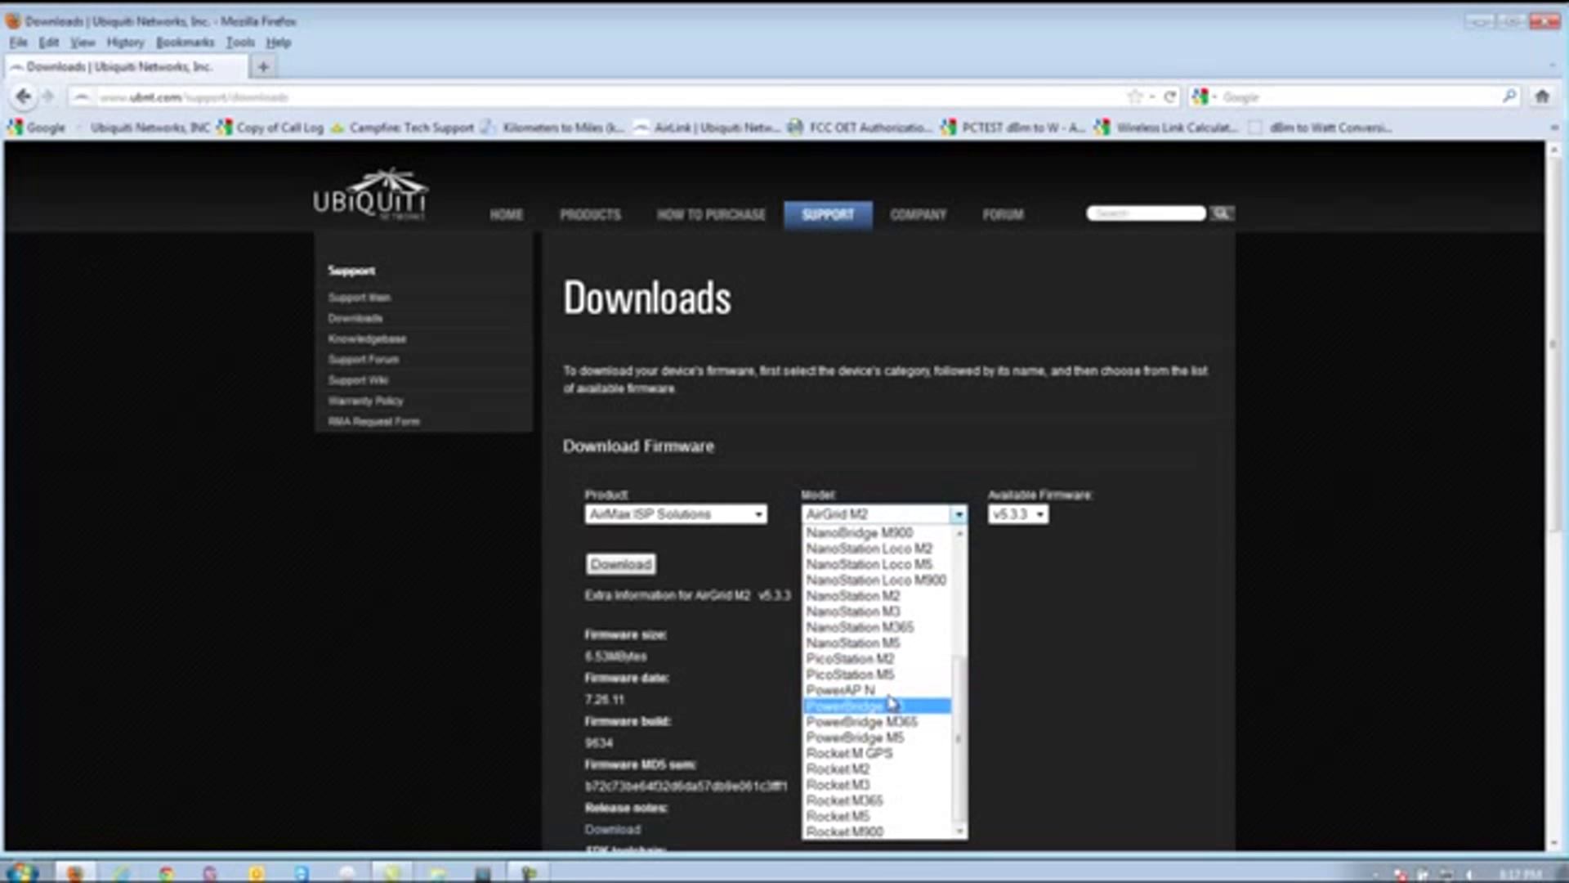
pyautogui.click(827, 691)
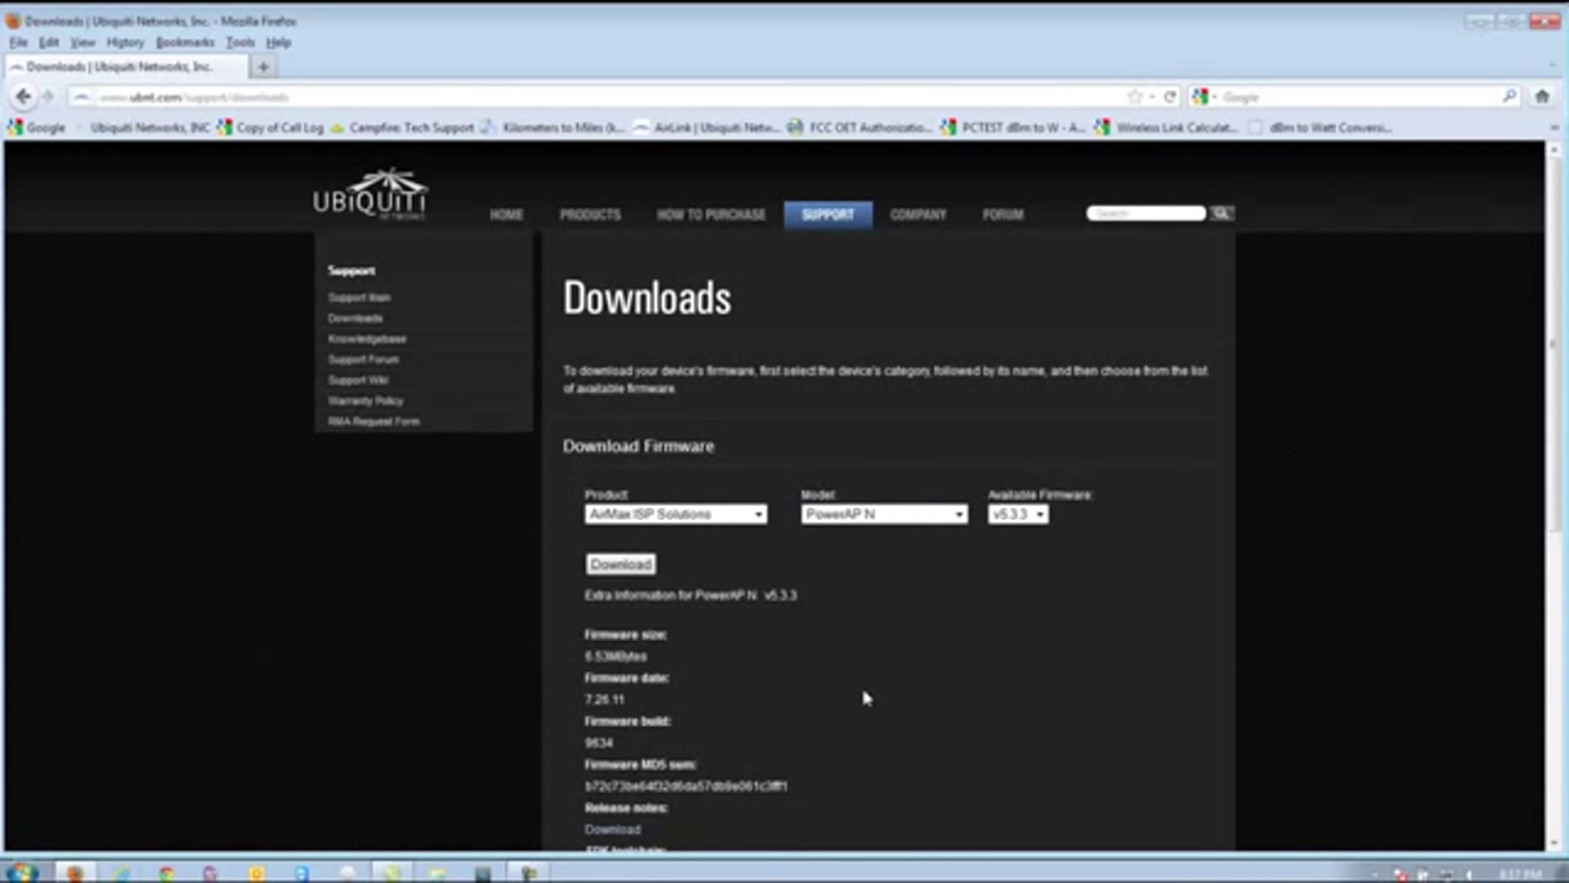
# - Set the available firmware version to v5.3.3
pyautogui.press('Tab')
pyautogui.click(1039, 515)
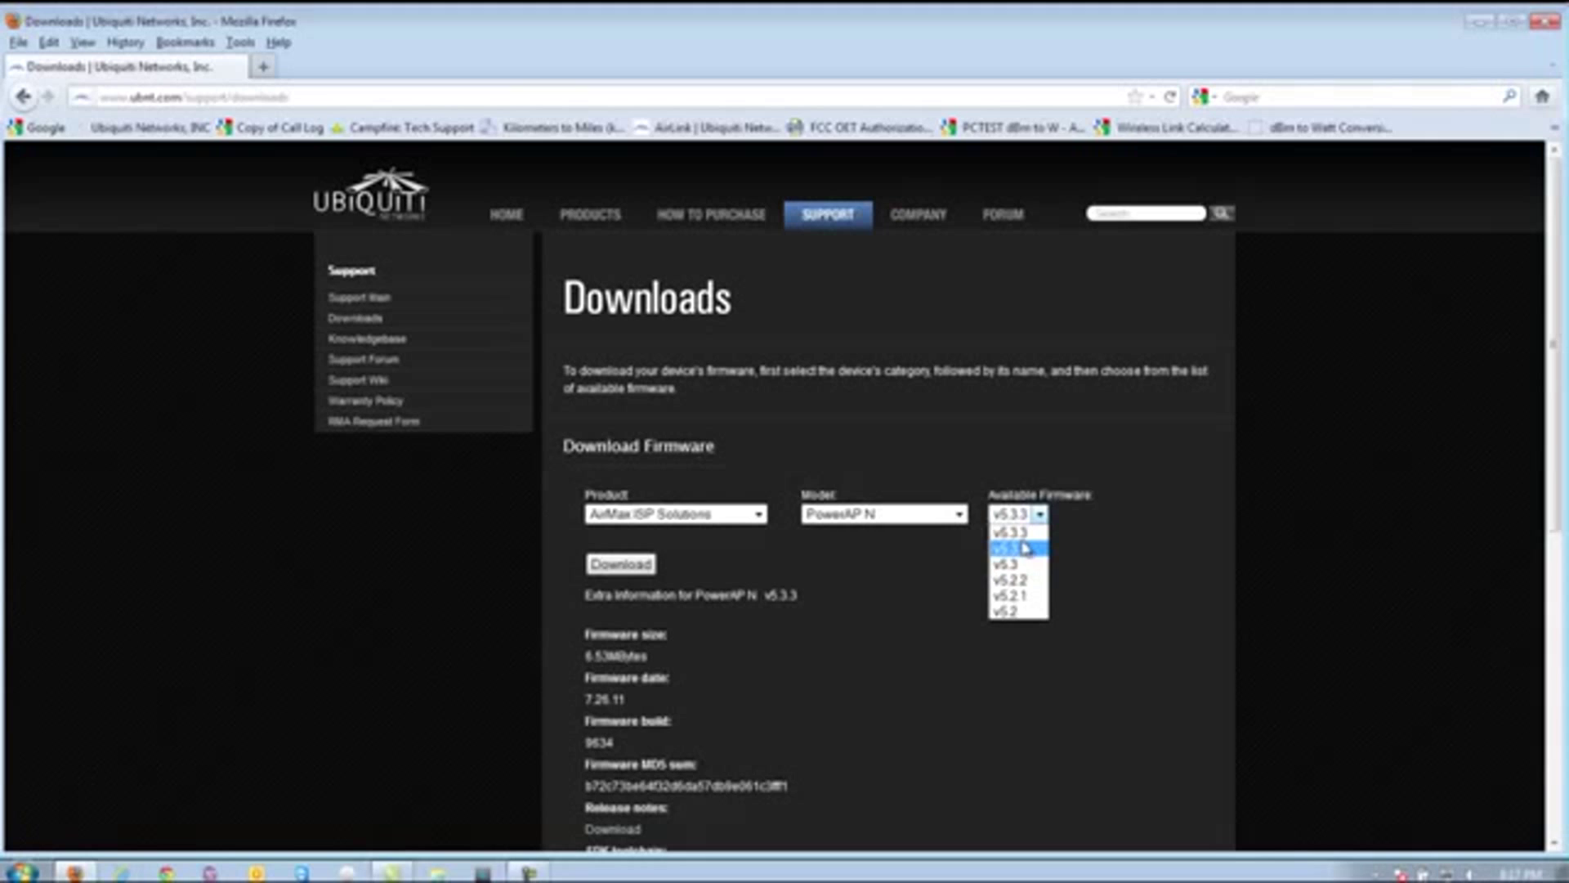
pyautogui.press('Up')
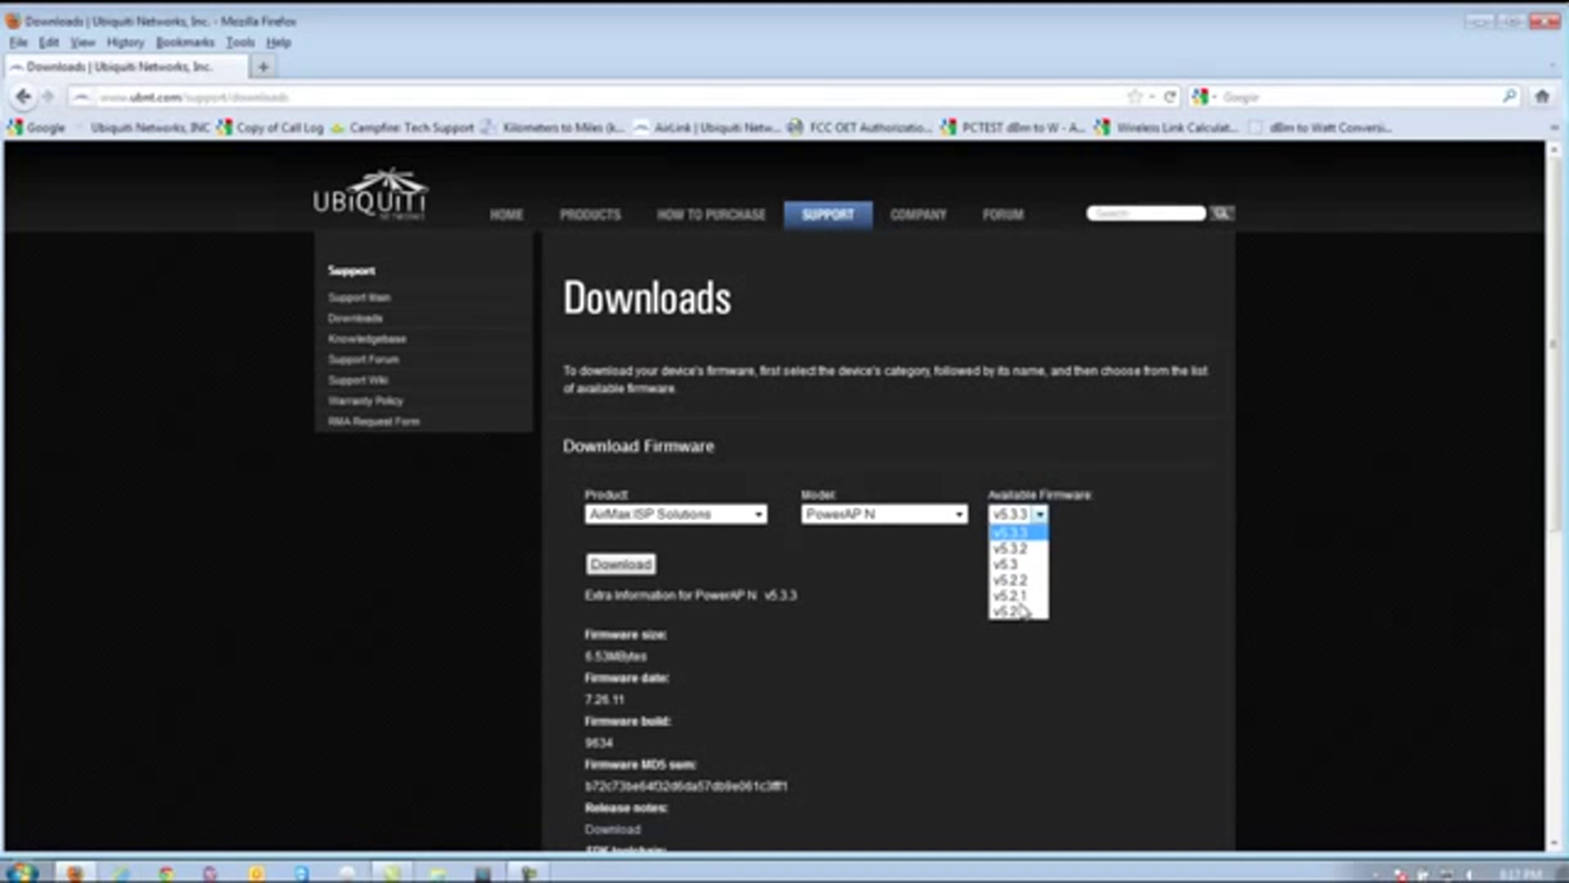
pyautogui.press('Return')
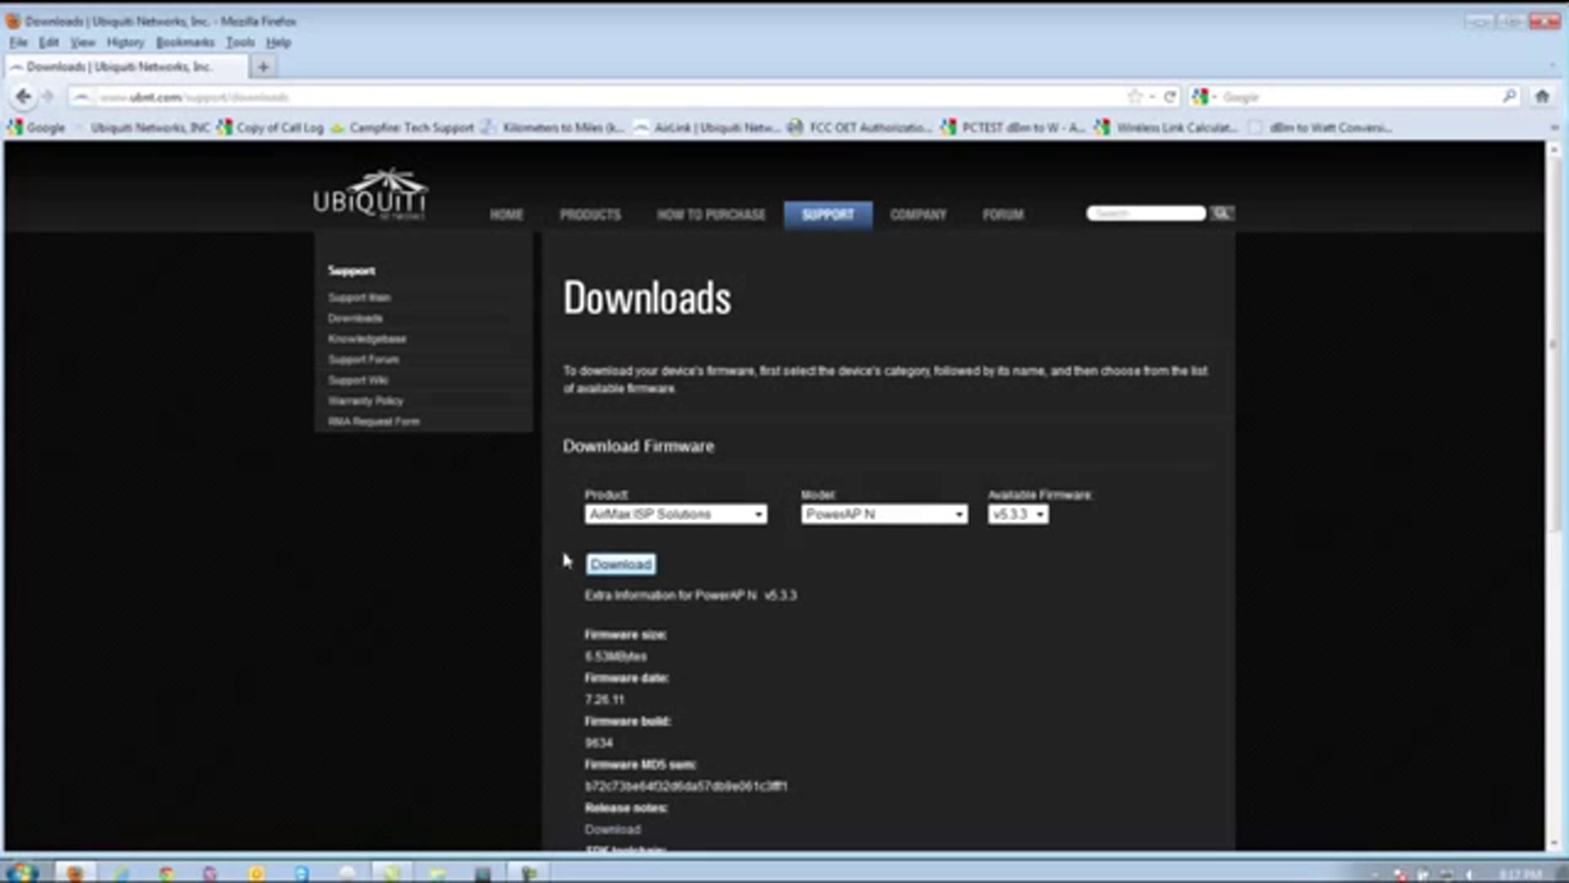
# - Download the v5.3.3 firmware, agreeing to the licence and saving the .bin file to disk
pyautogui.click(601, 564)
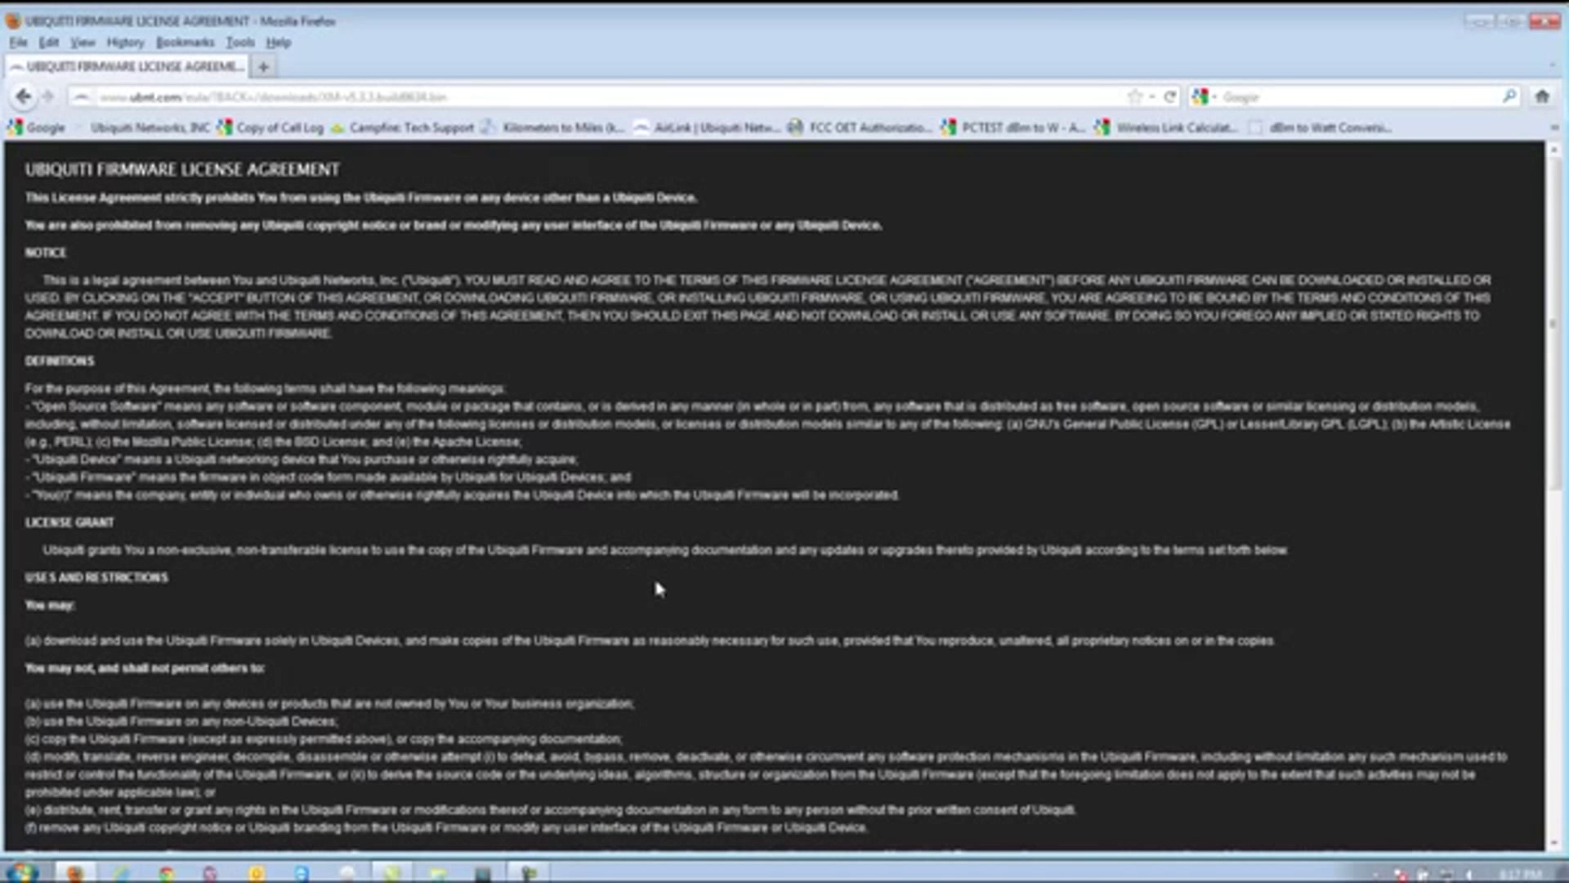
pyautogui.scroll(-15, 657, 589)
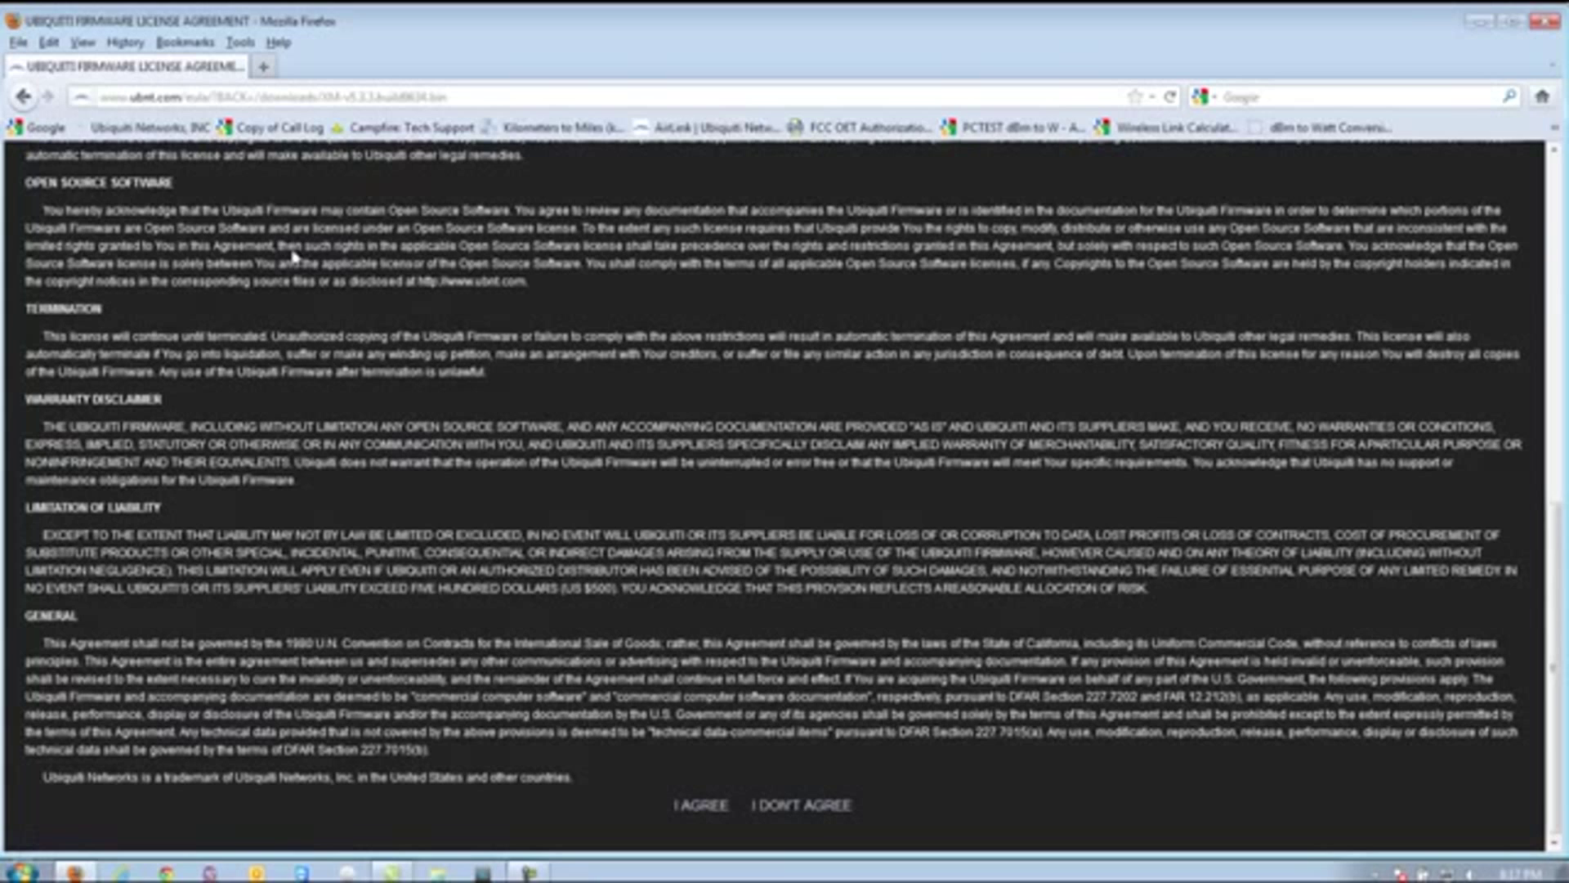
pyautogui.press('Return')
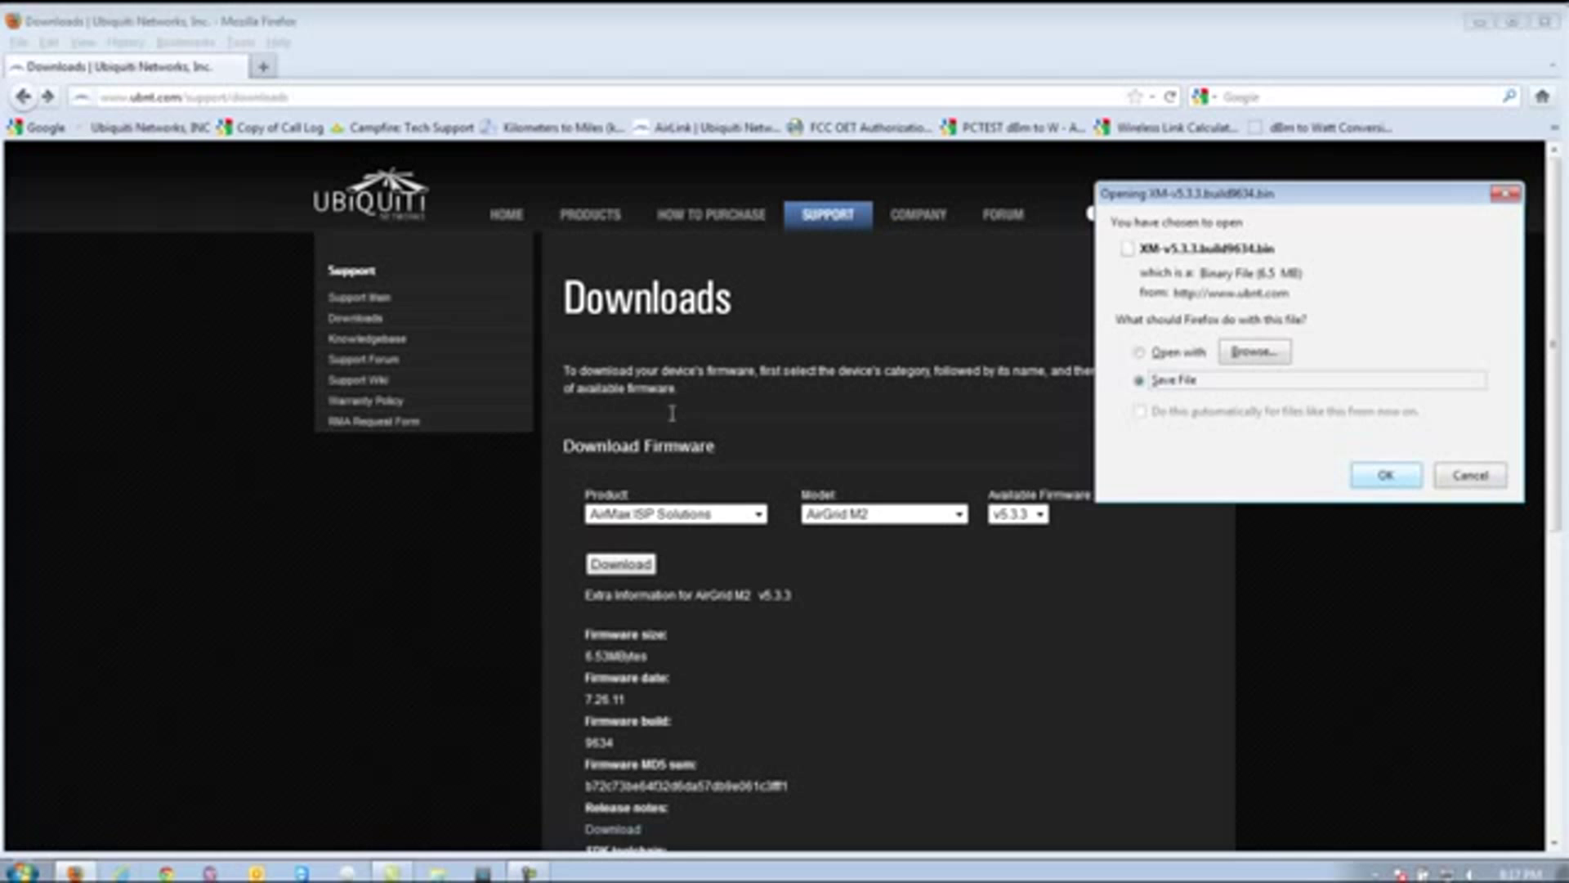
pyautogui.press('Return')
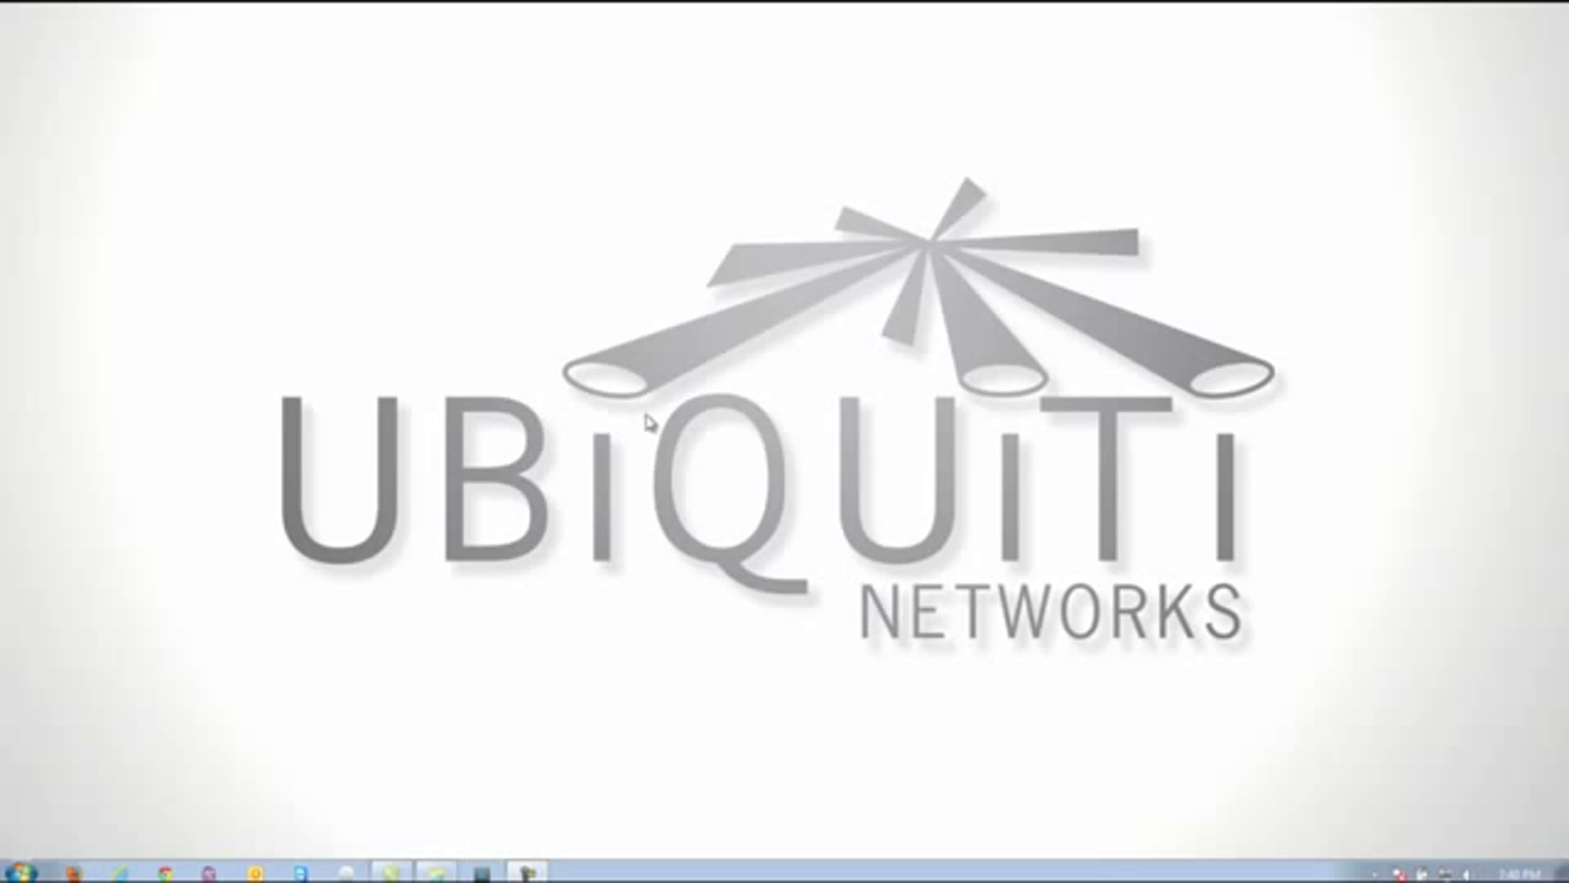
# - Drag the XM-v5.3.3 .bin firmware file from the Downloads folder onto the desktop
pyautogui.click(19, 872)
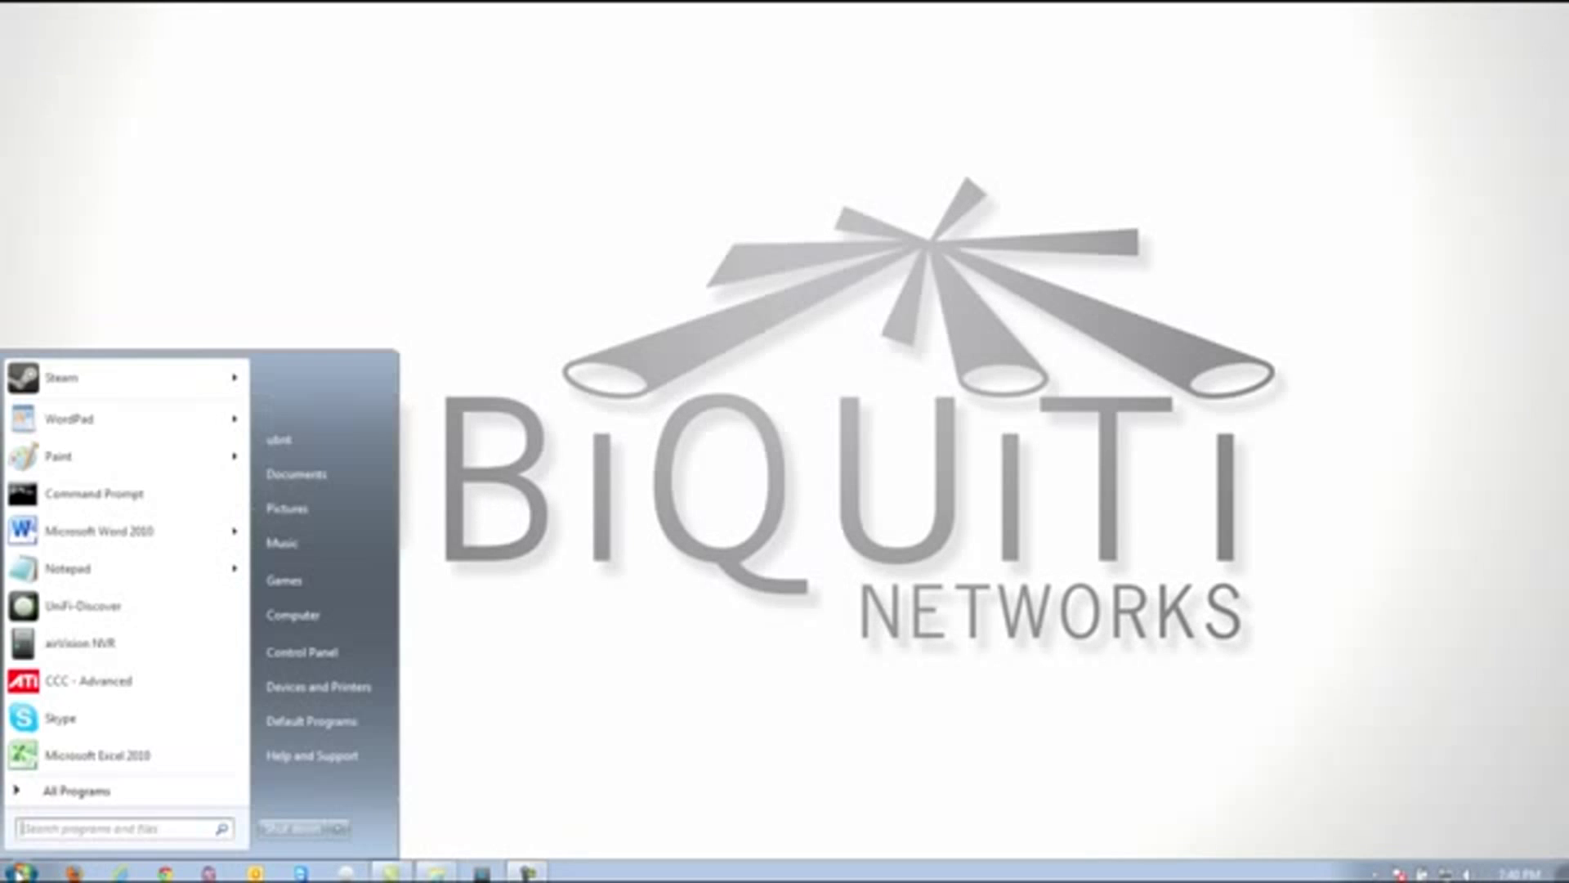
pyautogui.click(298, 438)
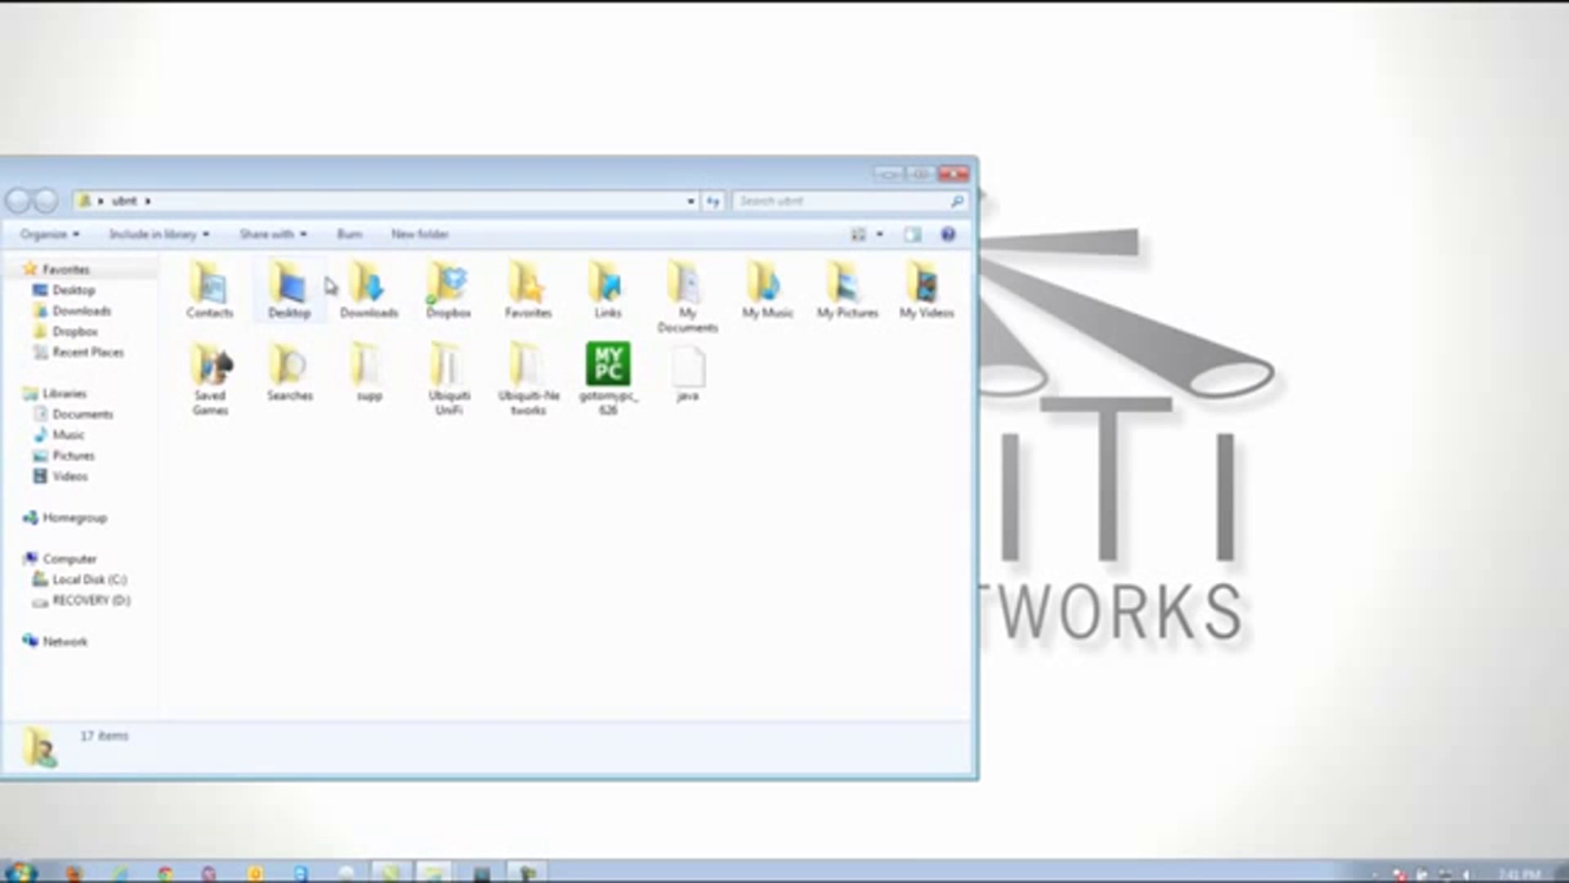
pyautogui.doubleClick(353, 293)
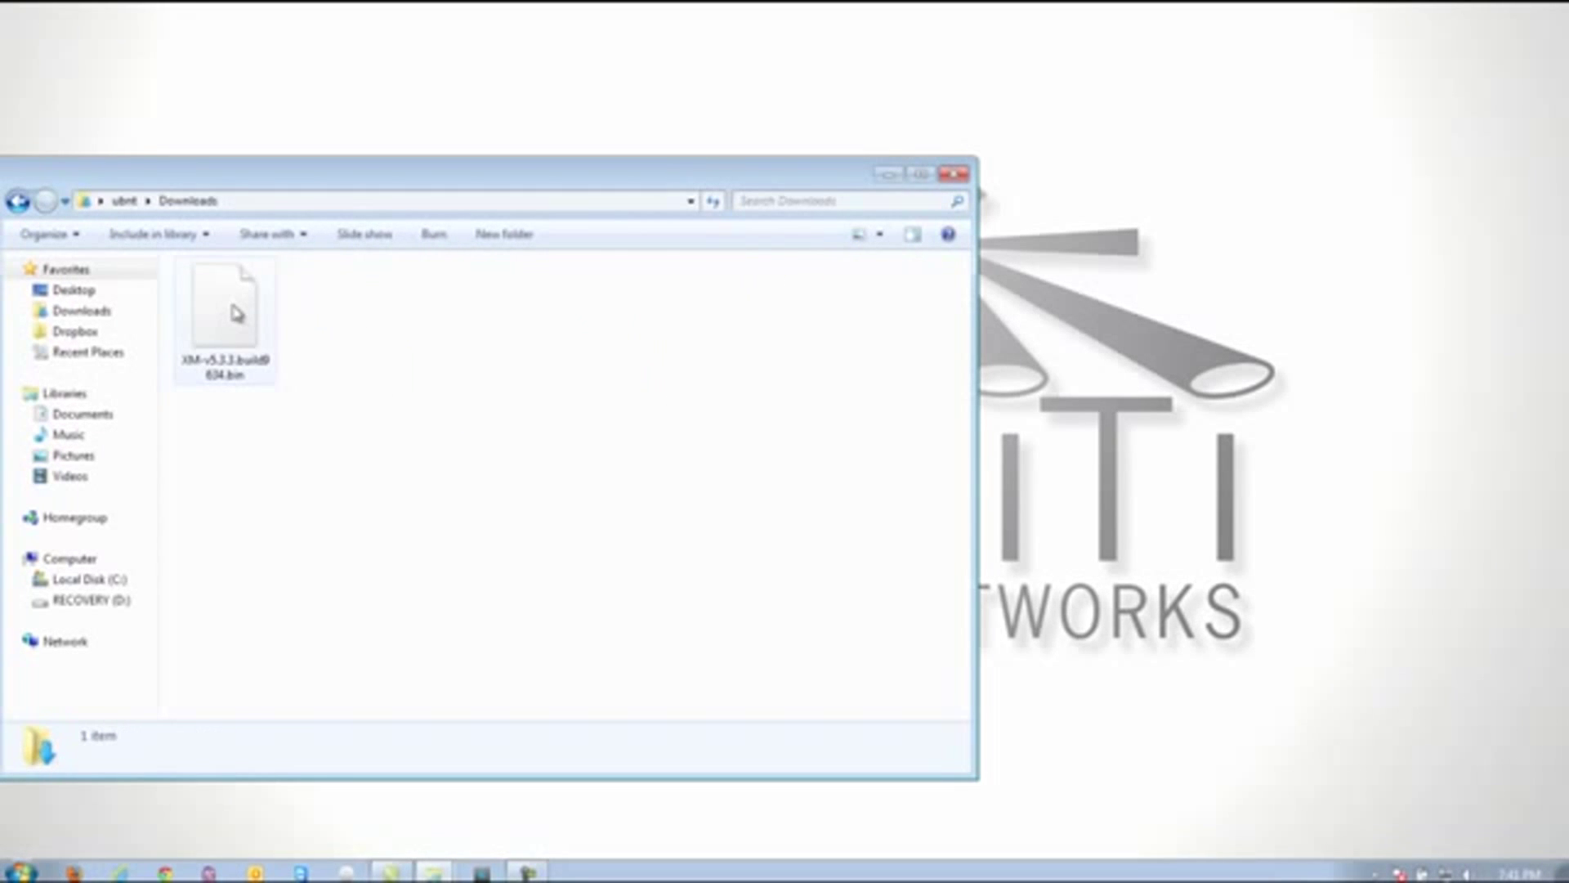
pyautogui.moveTo(235, 319); pyautogui.dragTo(1356, 462)
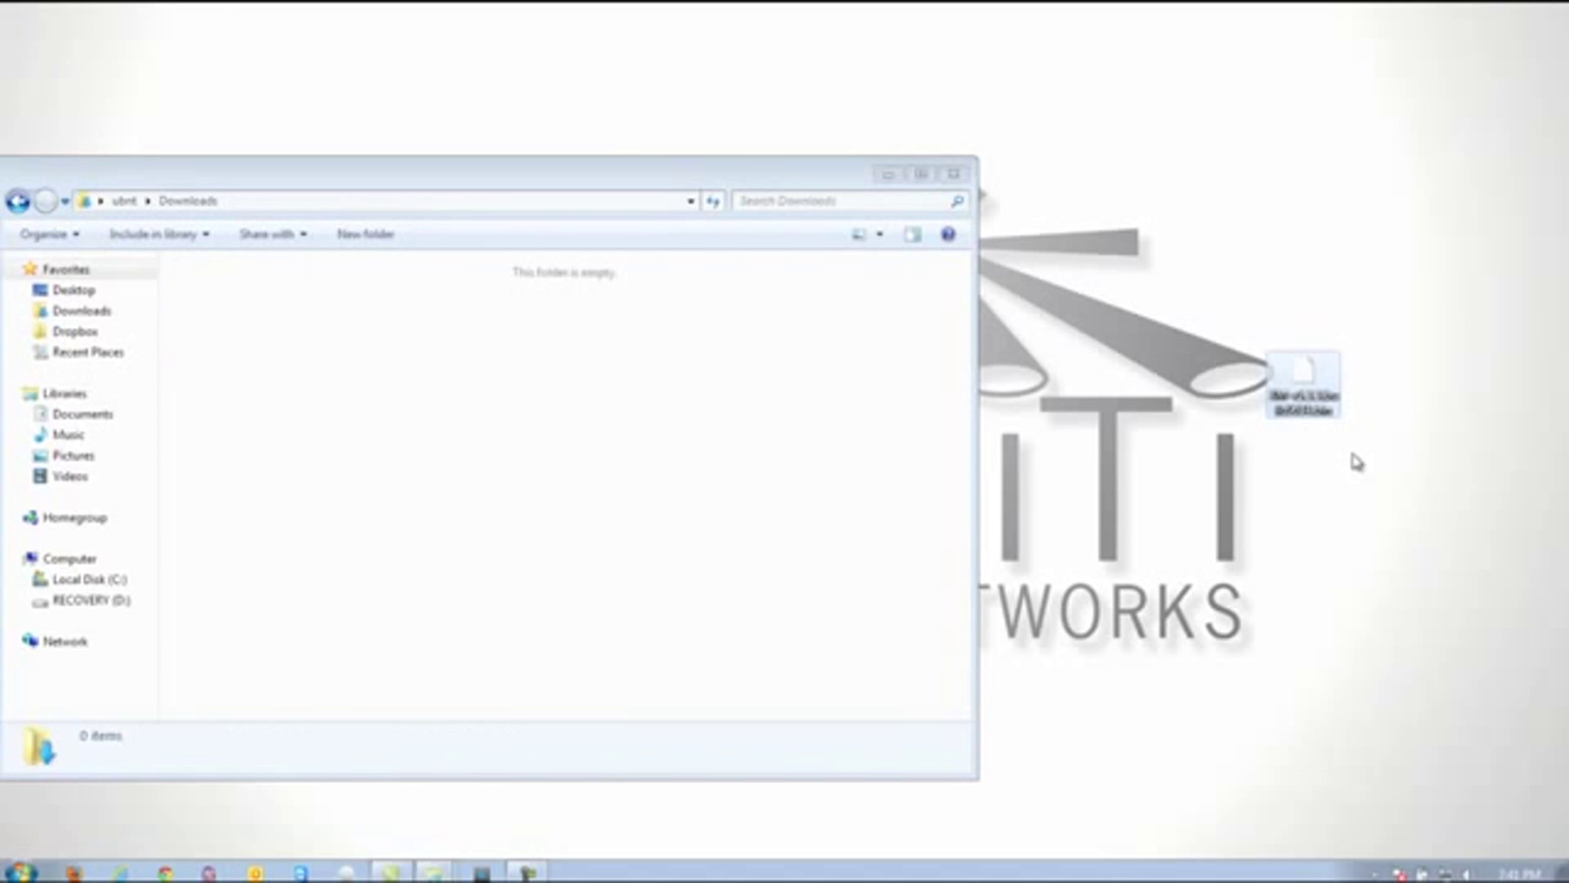
pyautogui.click(953, 174)
pyautogui.click(76, 871)
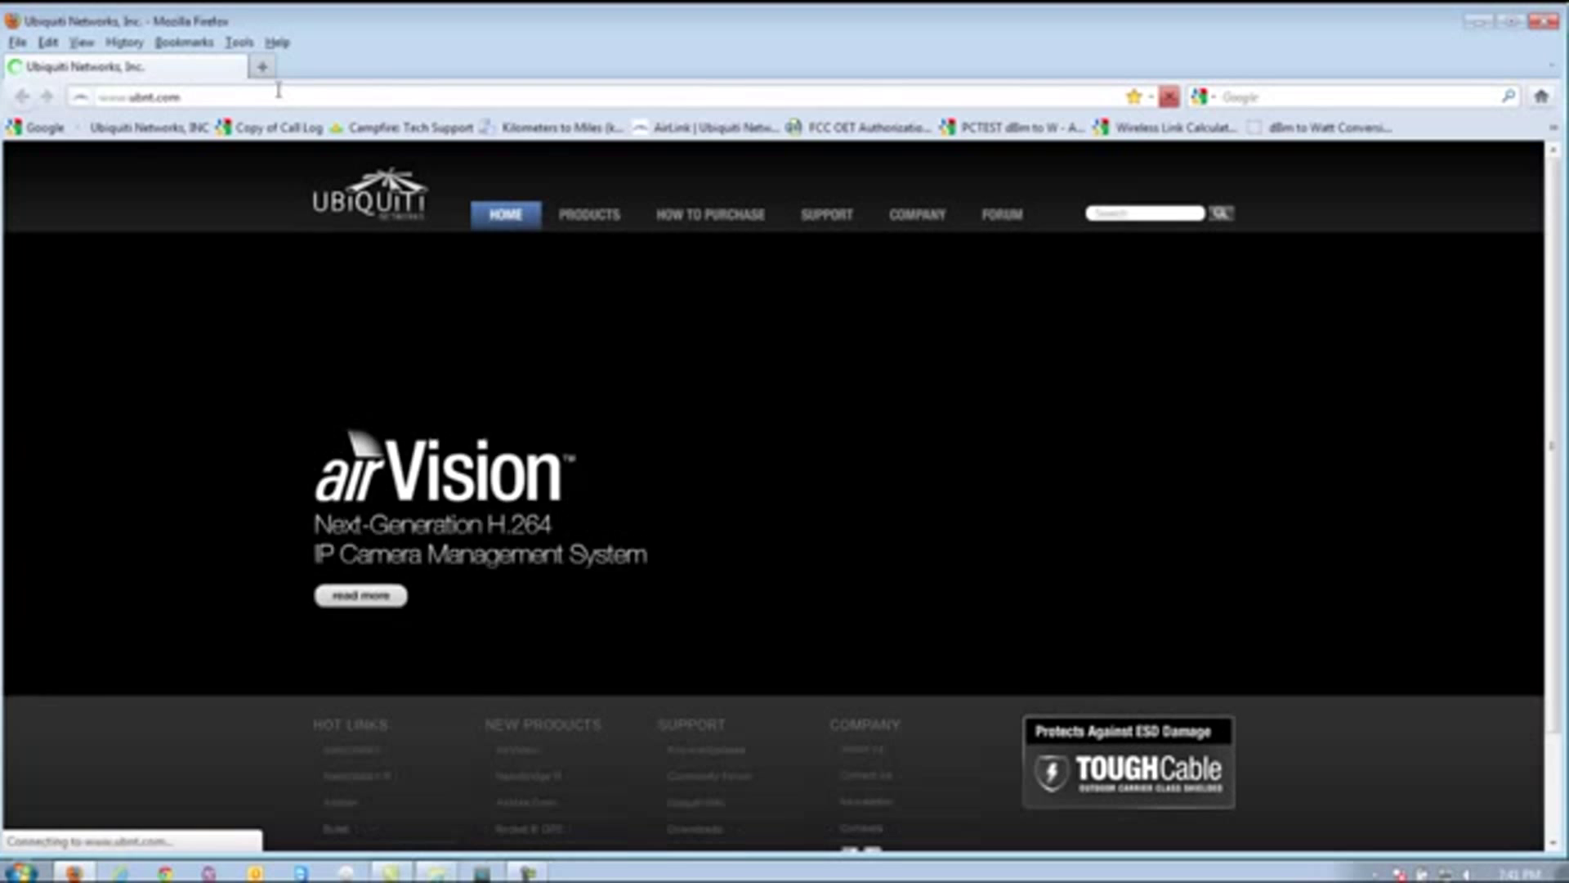
# - Load the device's web interface at 192.168.1.1 in Firefox
pyautogui.press('BackSpace')
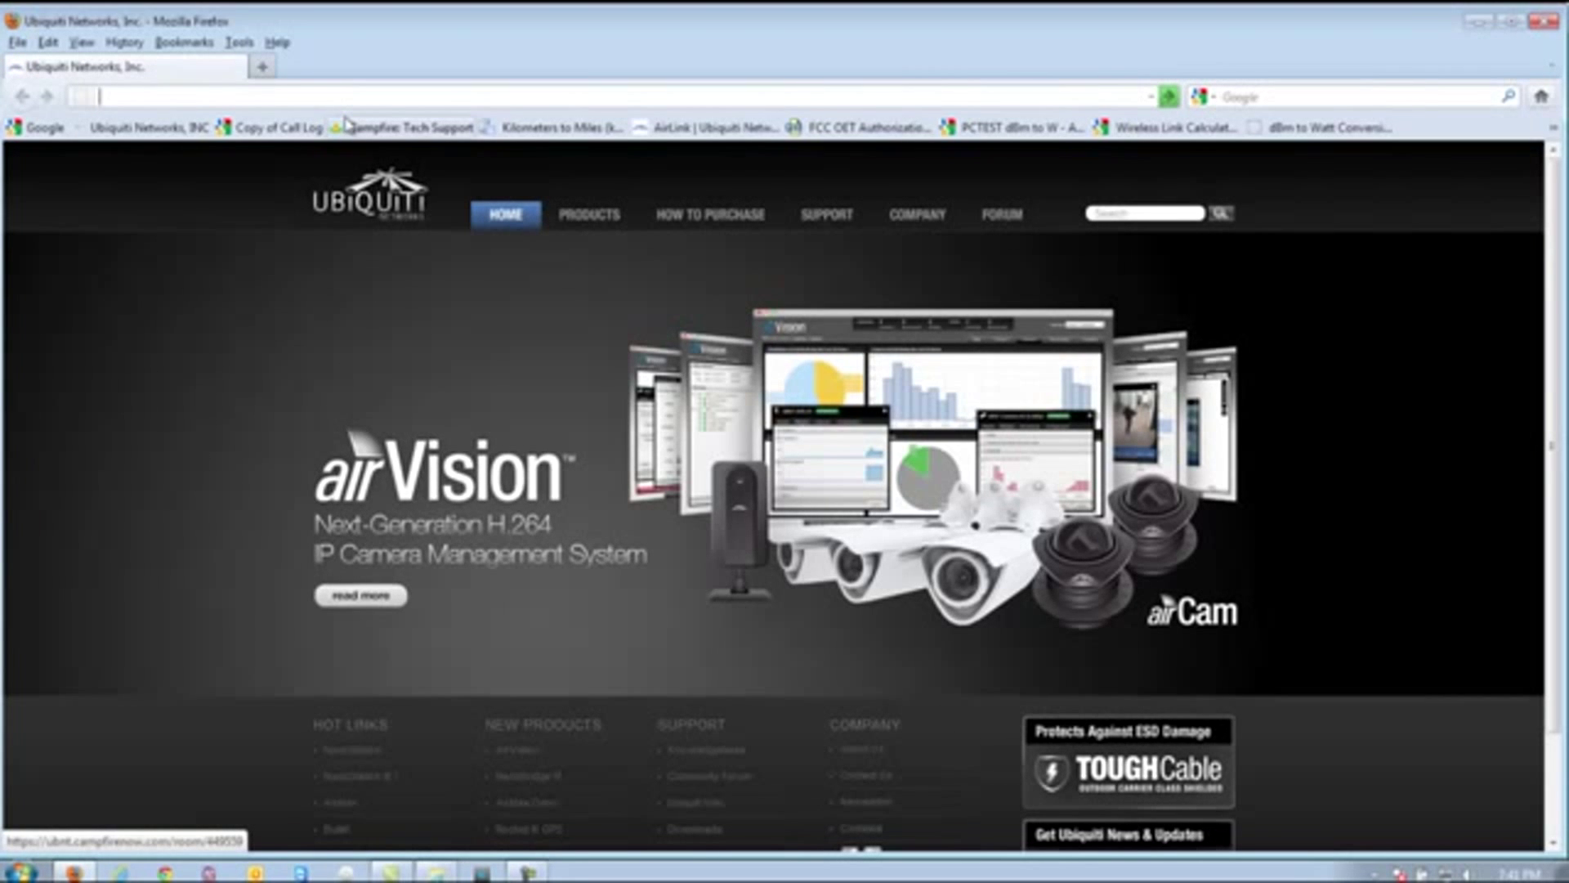
pyautogui.write('192')
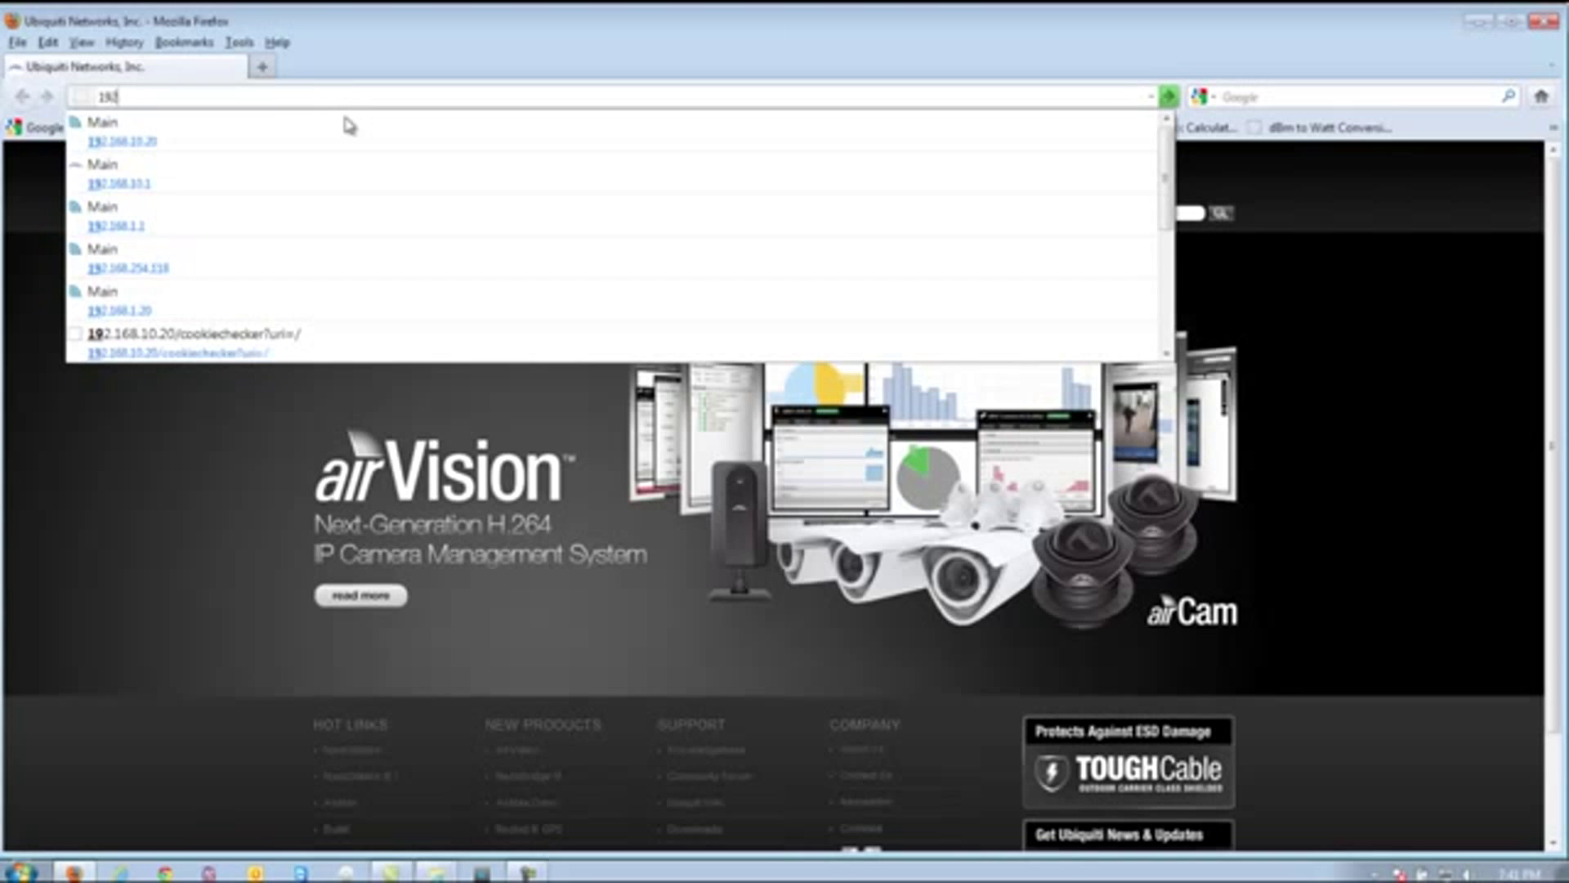
pyautogui.write('.168')
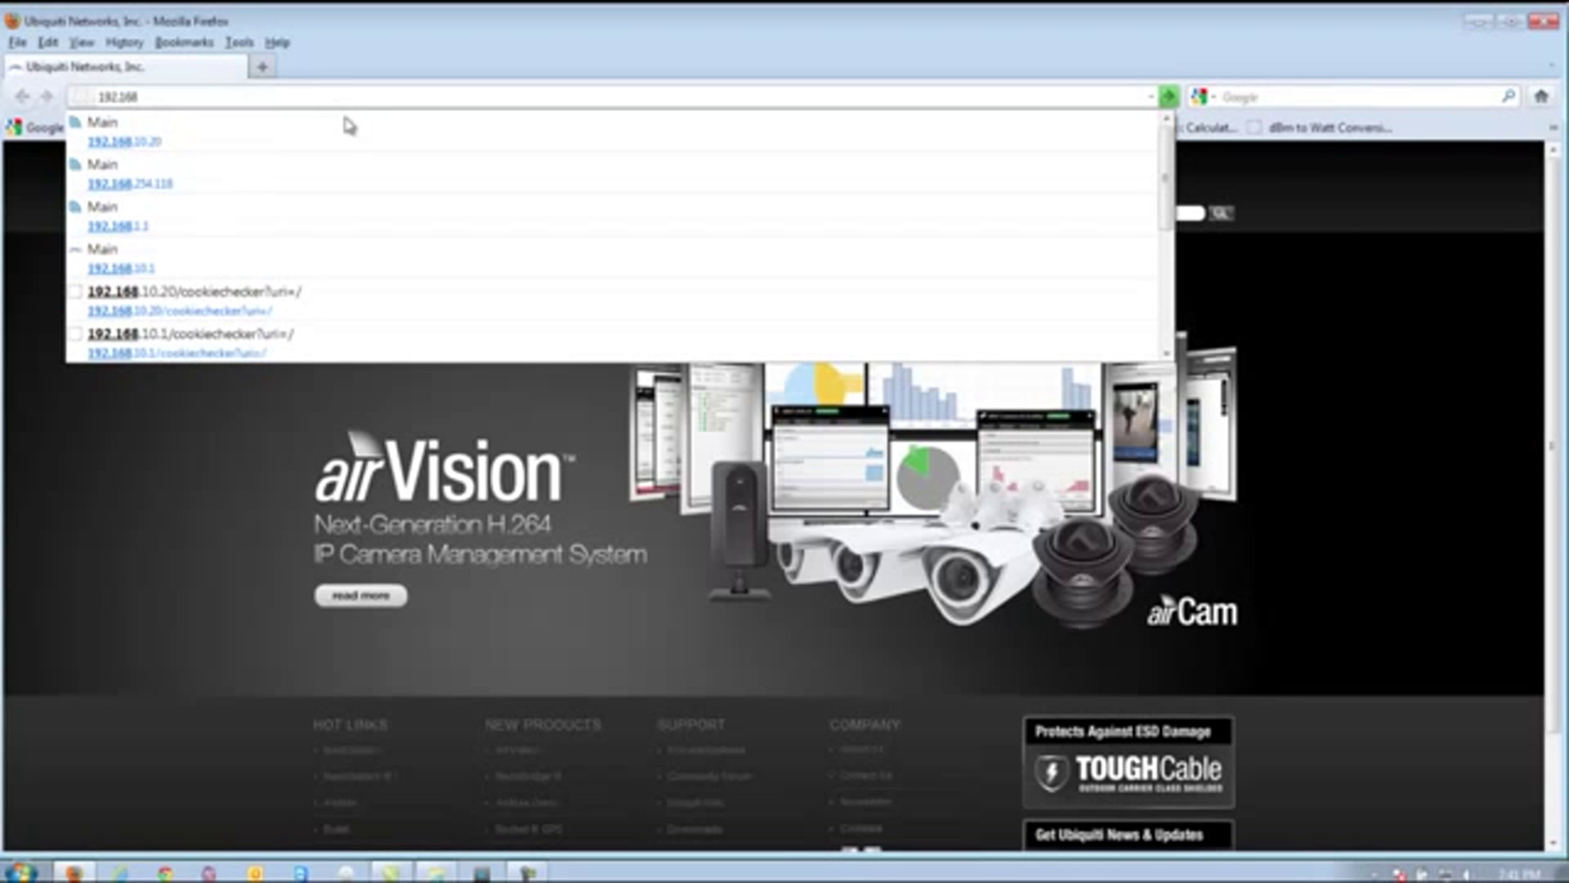
pyautogui.write('.1.1')
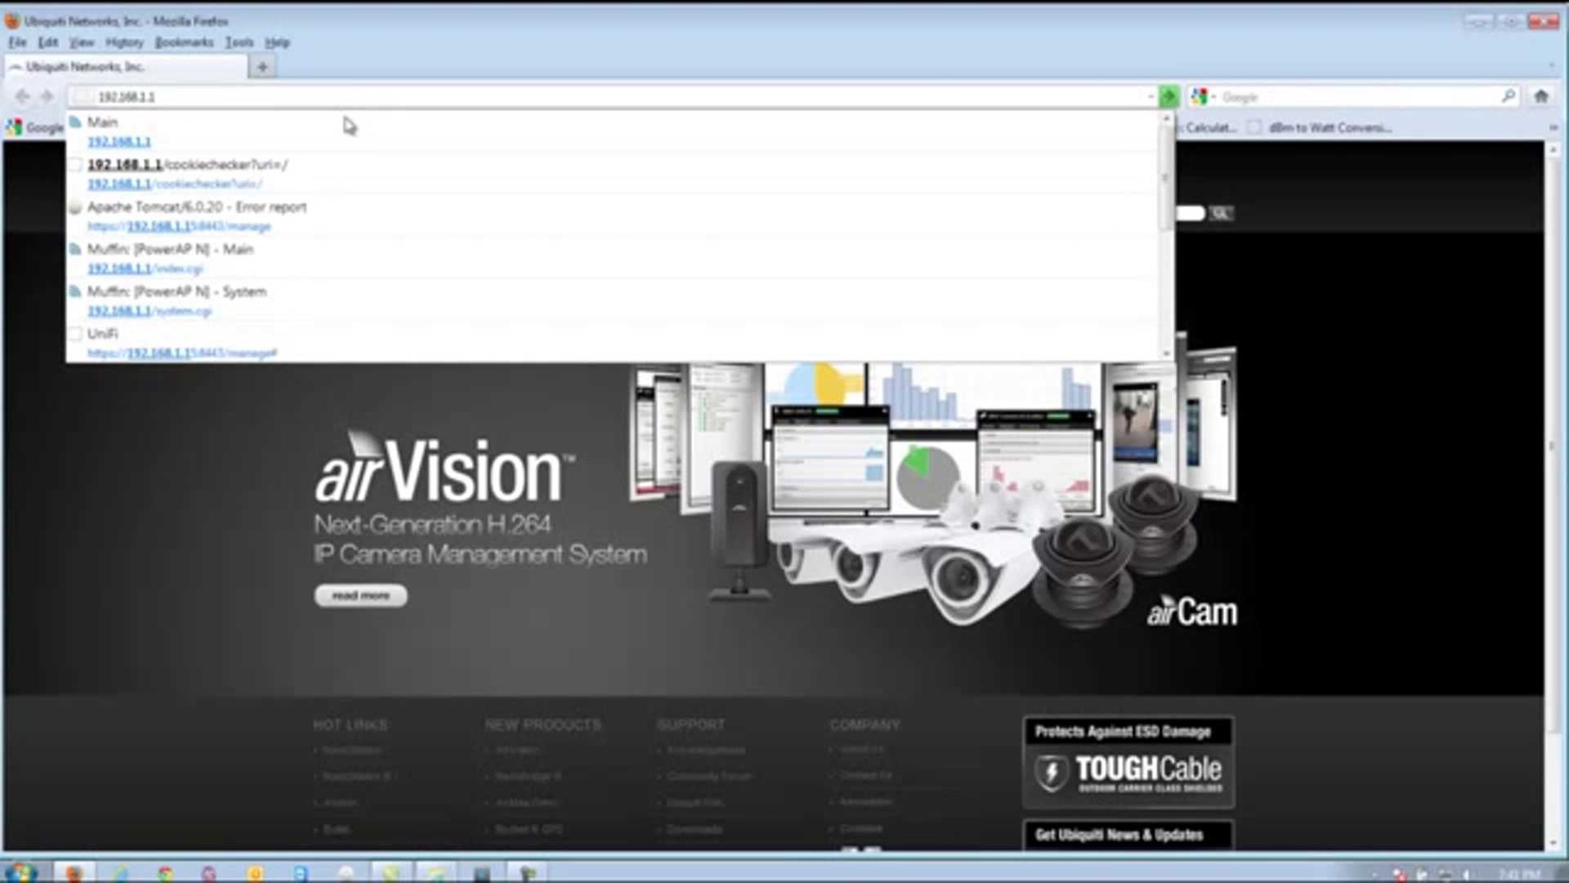
pyautogui.press('Return')
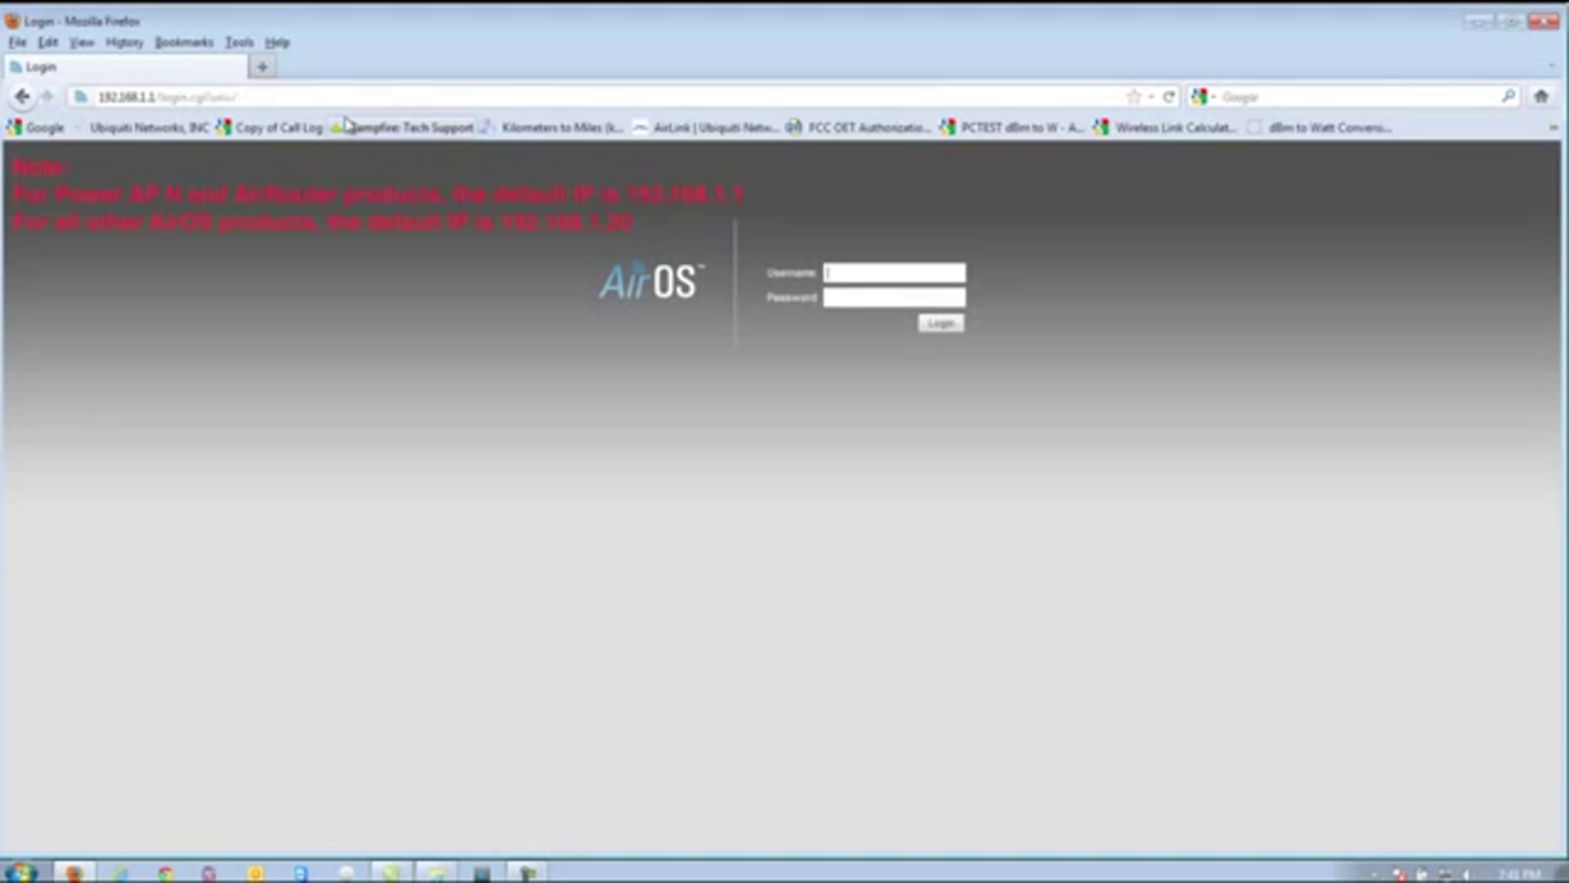
# - Log in to AirOS with the device's username and password
pyautogui.write('ubnt')
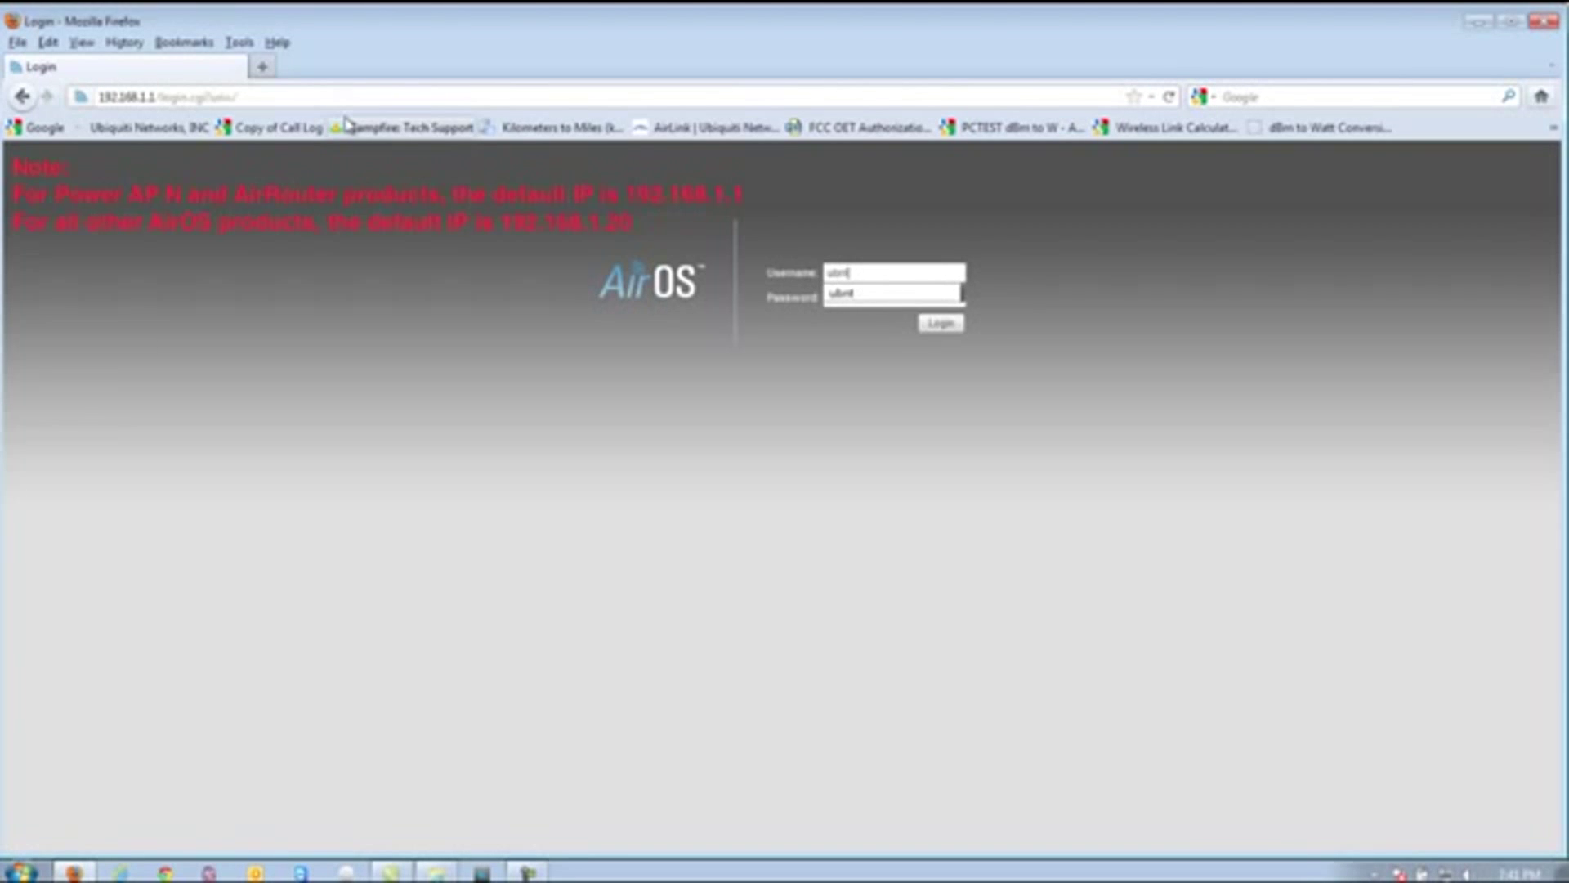
pyautogui.press('Tab')
pyautogui.write('ubnt')
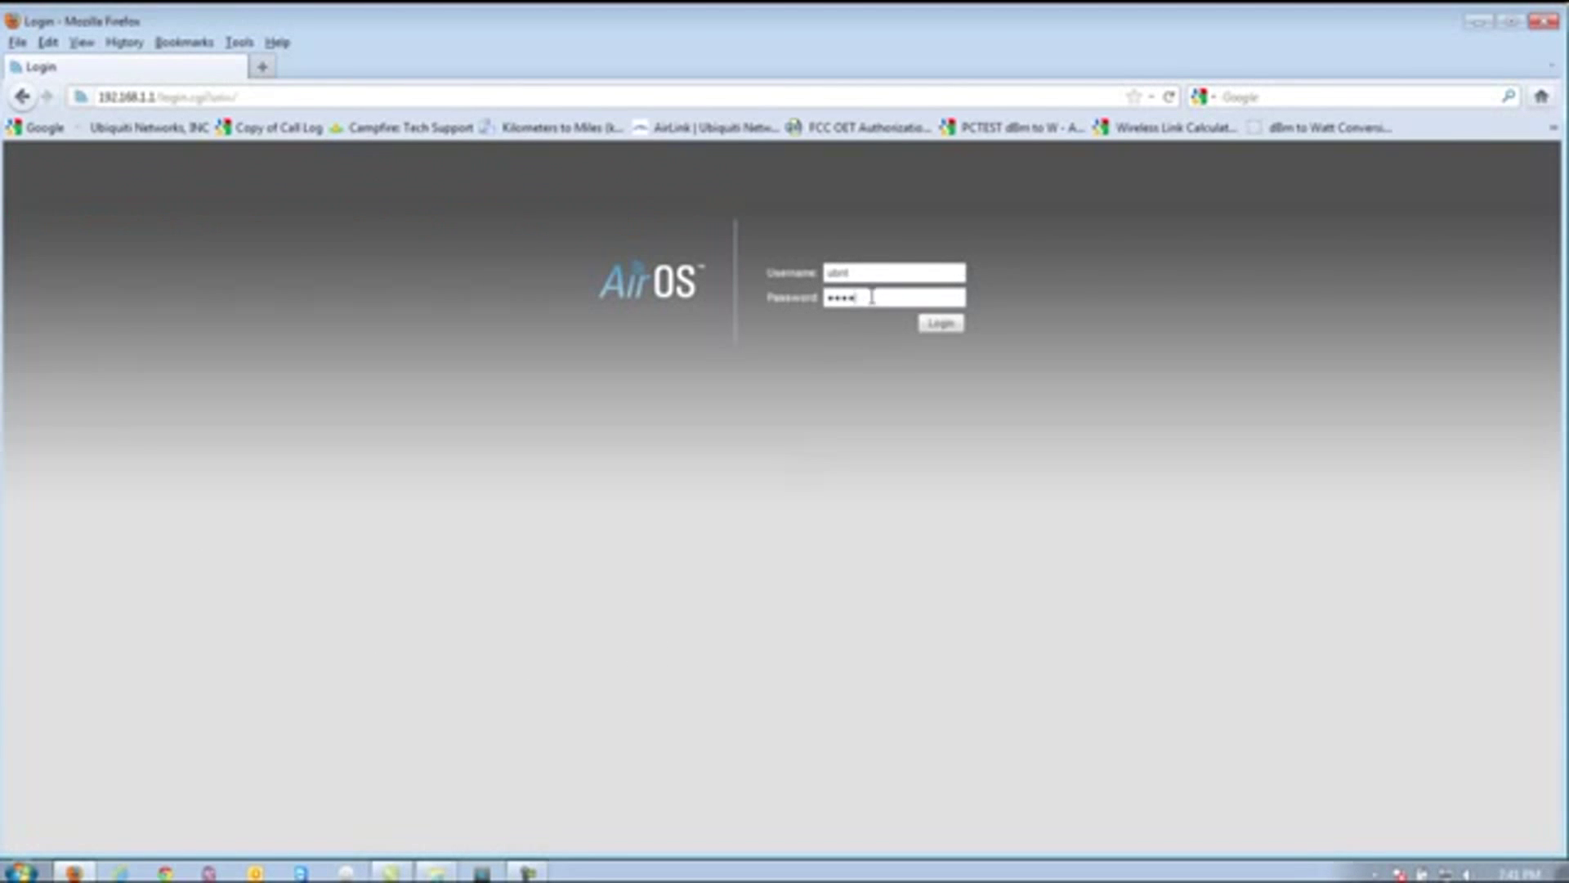
pyautogui.moveTo(872, 298); pyautogui.dragTo(708, 315)
pyautogui.write('ubnt')
pyautogui.click(945, 327)
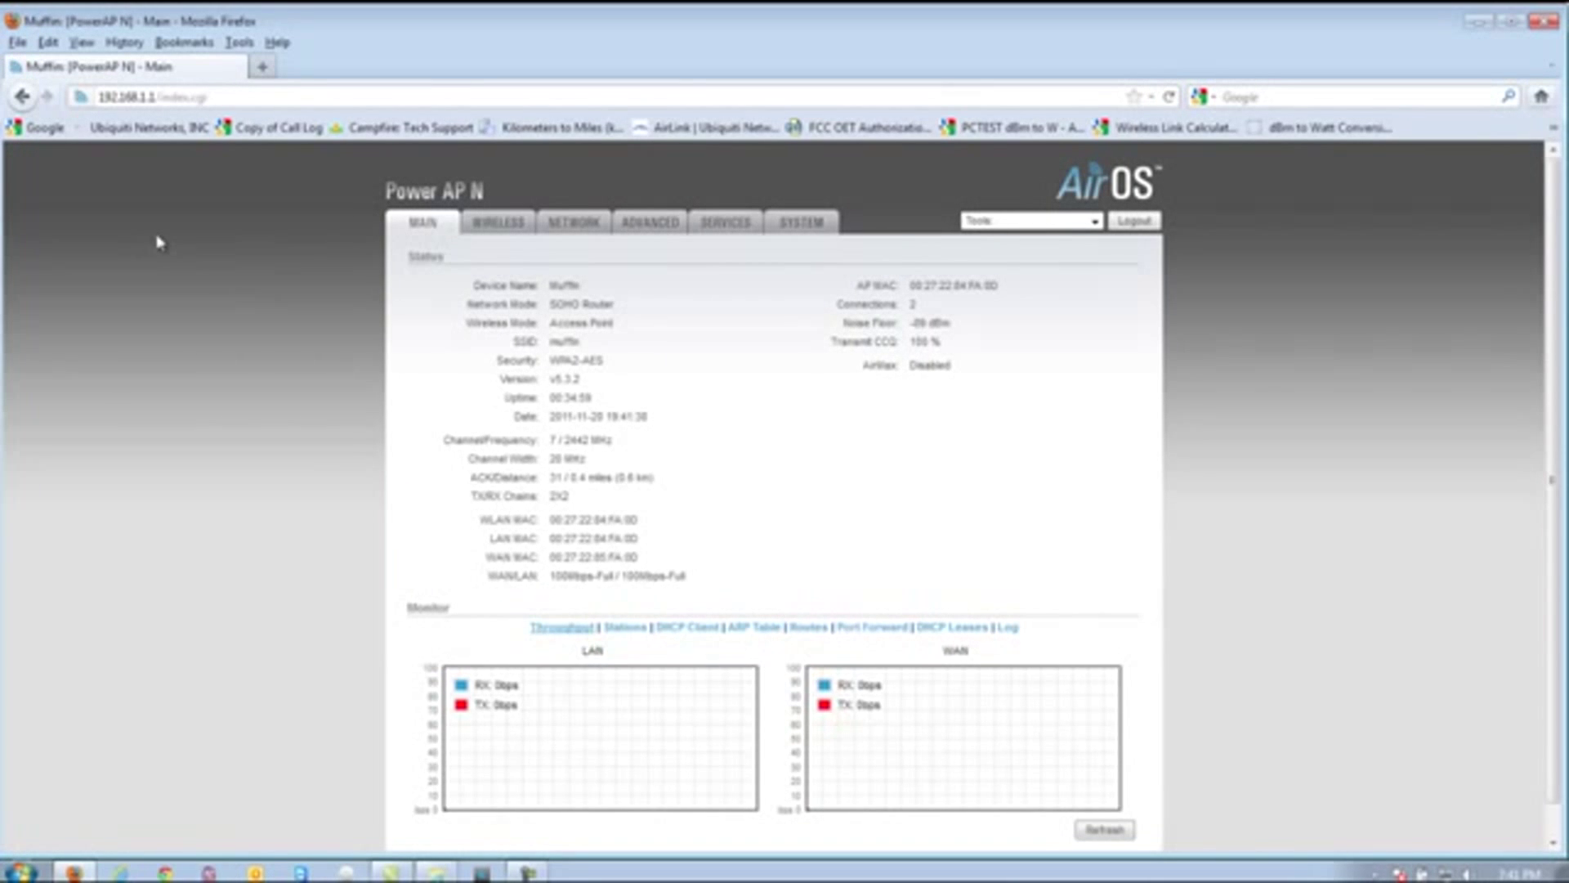
# - From the SYSTEM page, open the firmware Update window and pick XM-v5.3.3.build9634.bin from the Desktop
pyautogui.click(833, 228)
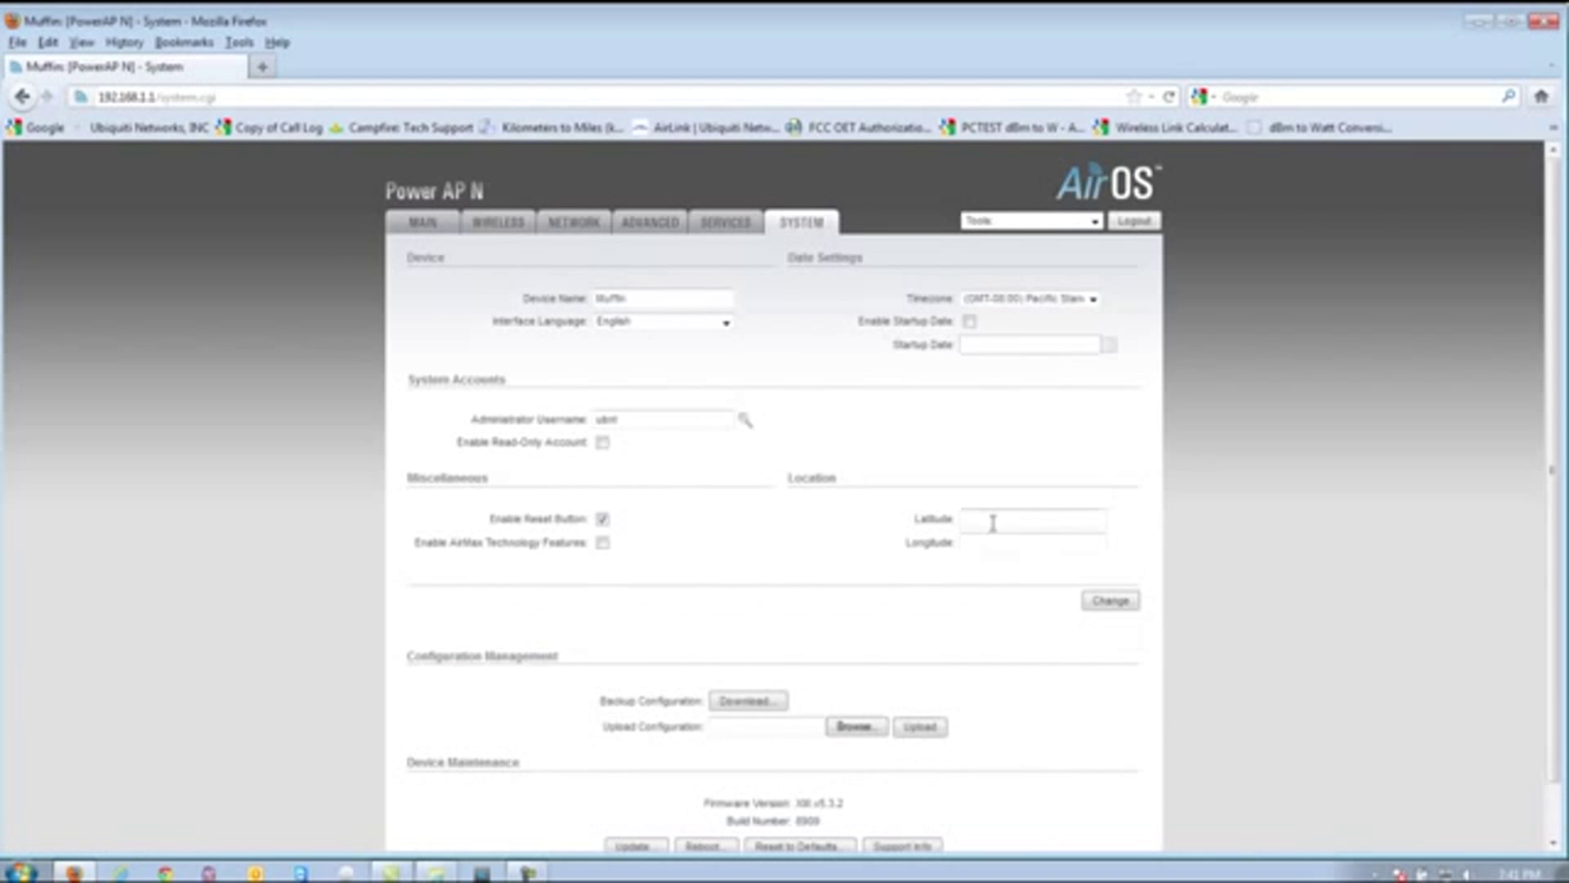
pyautogui.scroll(-2, 883, 560)
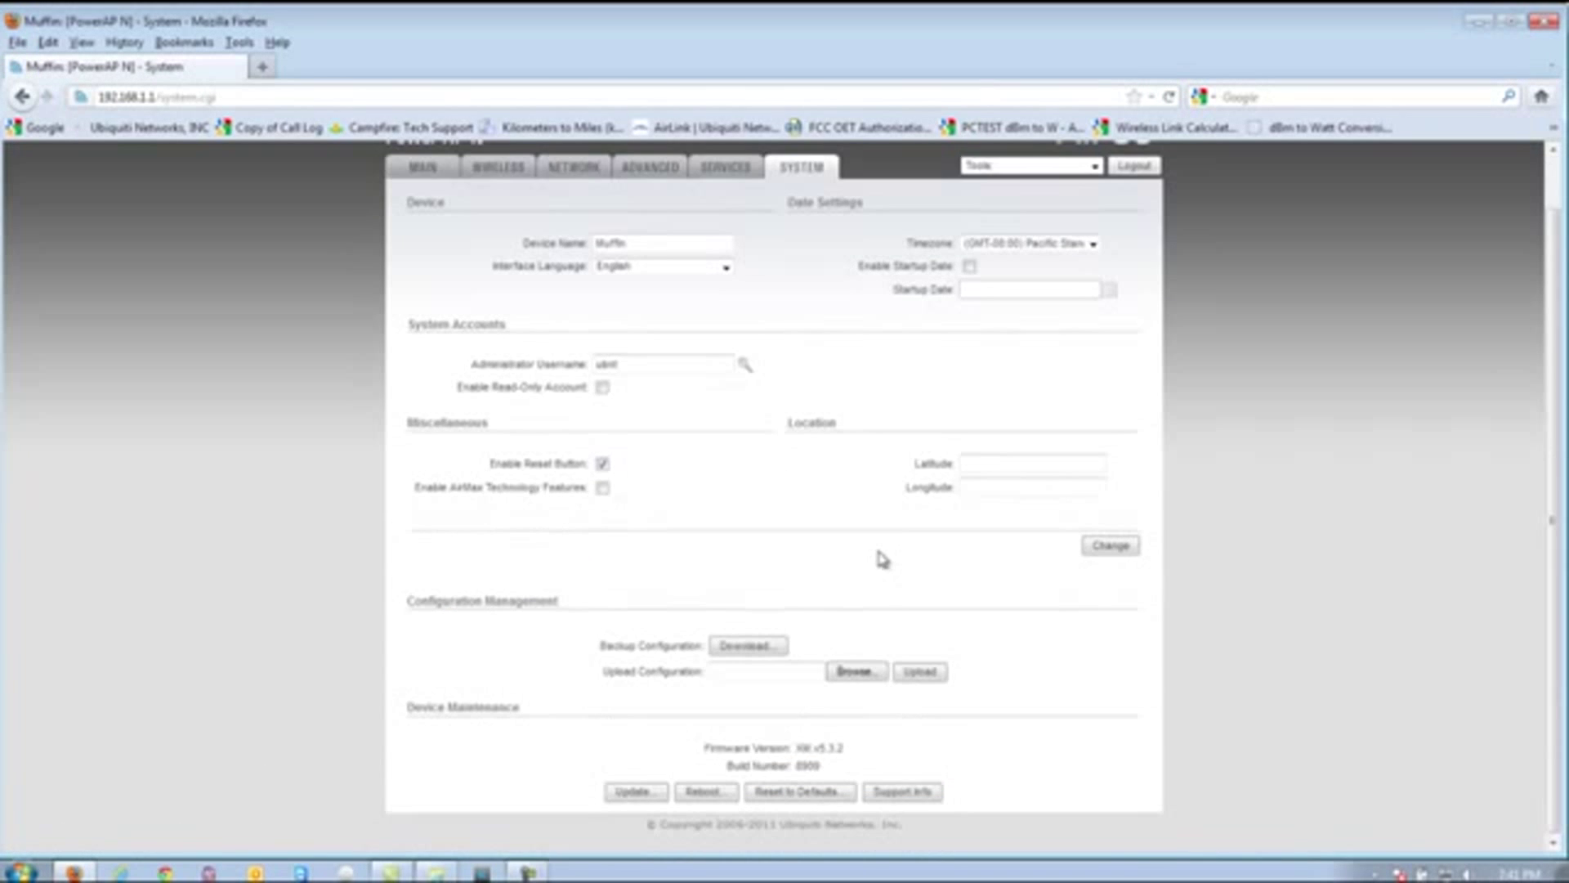
pyautogui.click(630, 793)
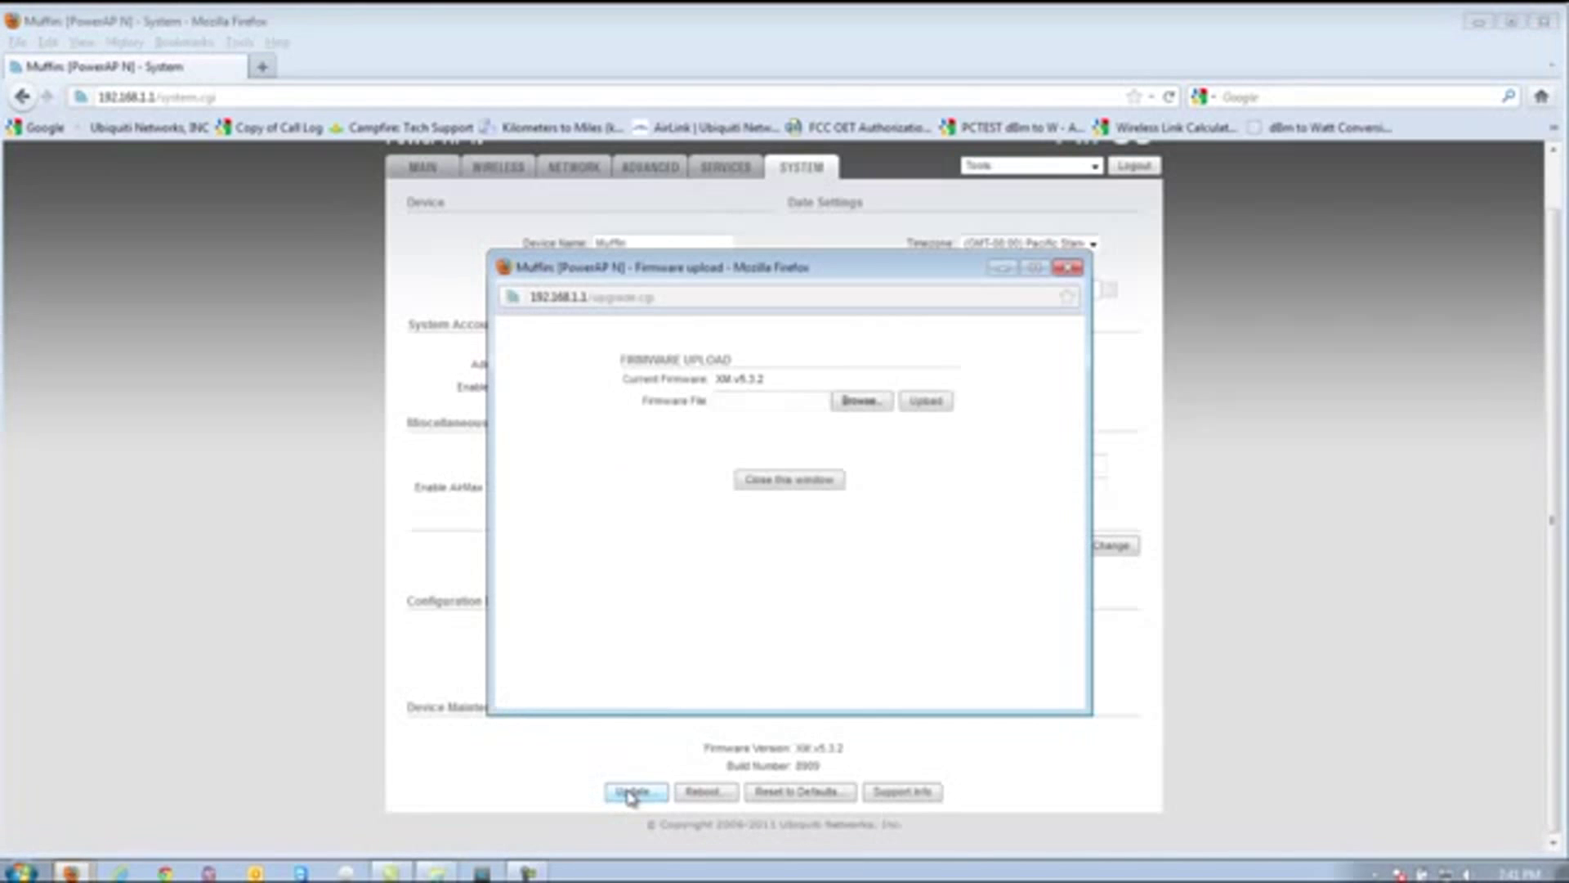
pyautogui.click(848, 404)
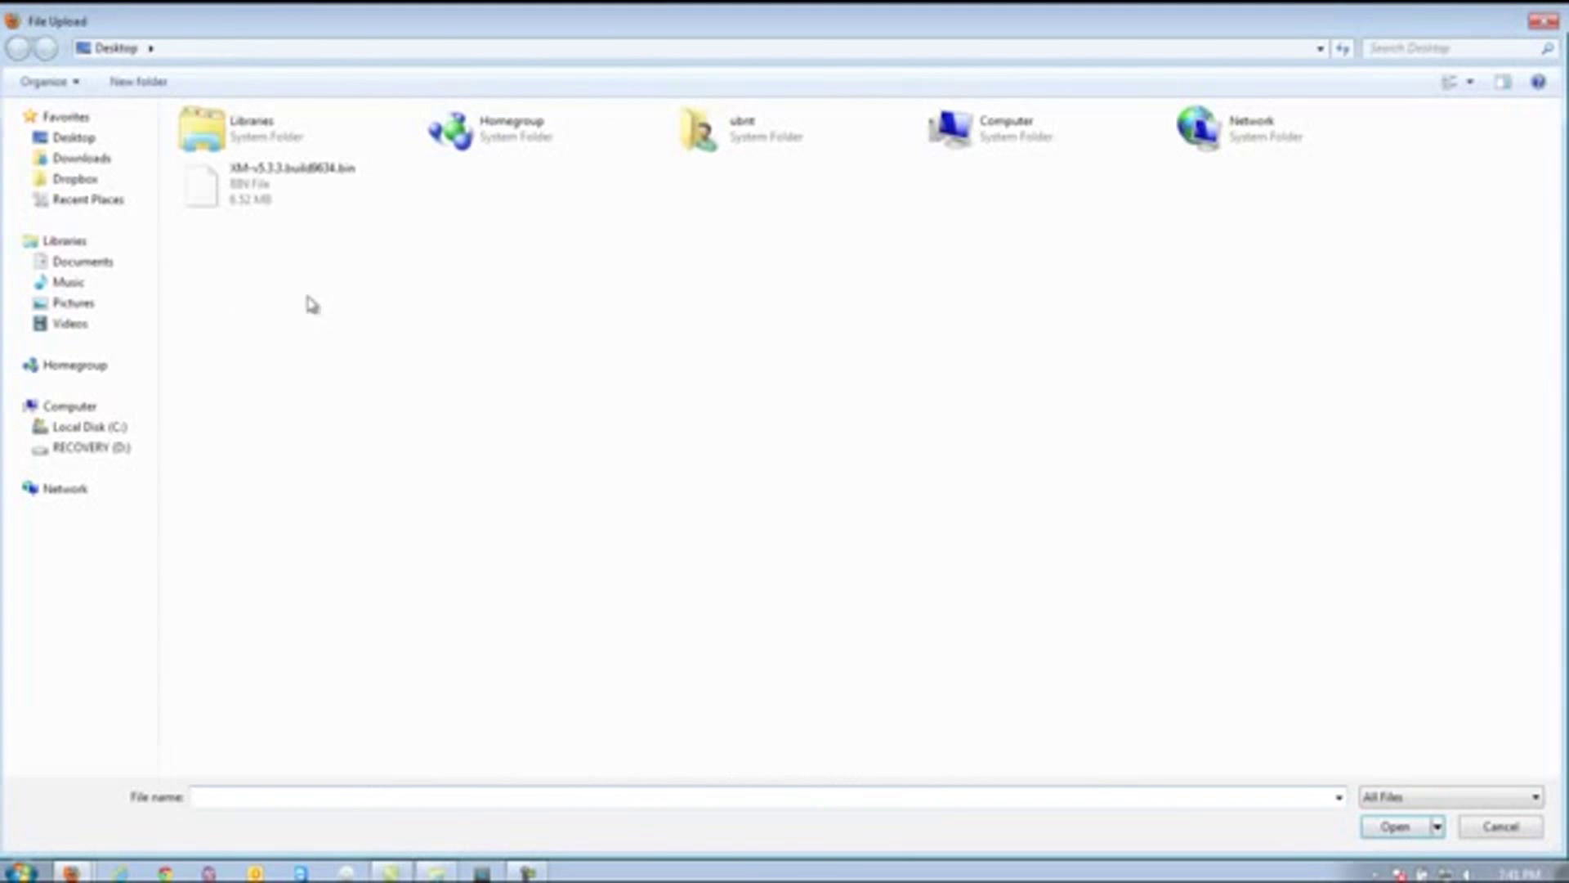
pyautogui.doubleClick(233, 189)
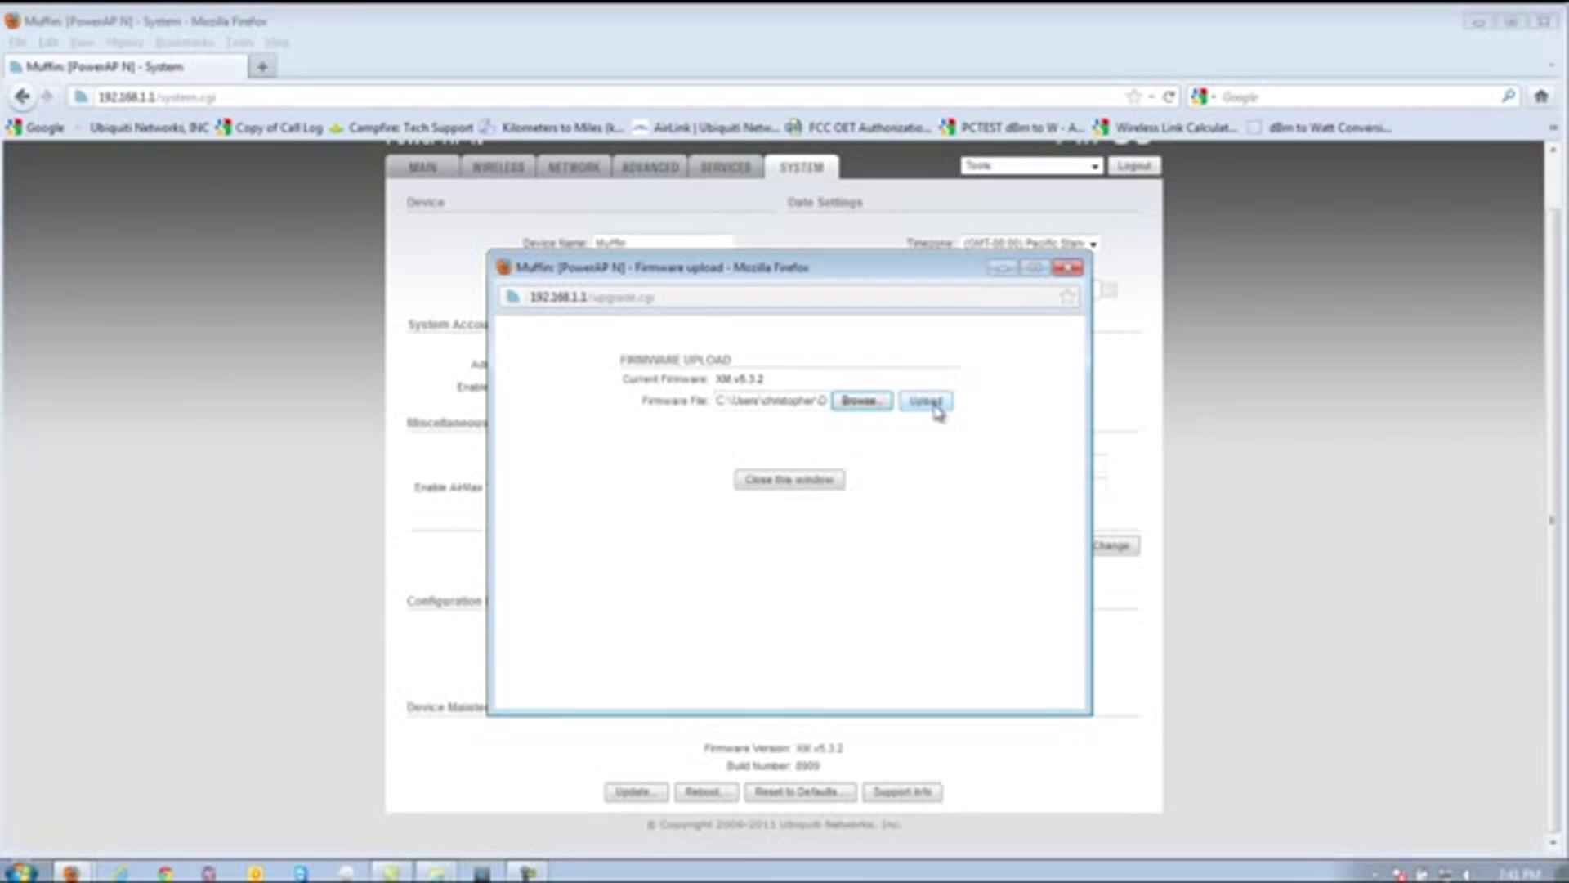
# - Upload the v5.3.3 firmware and flash it, letting the device reboot onto build 9634
pyautogui.click(931, 402)
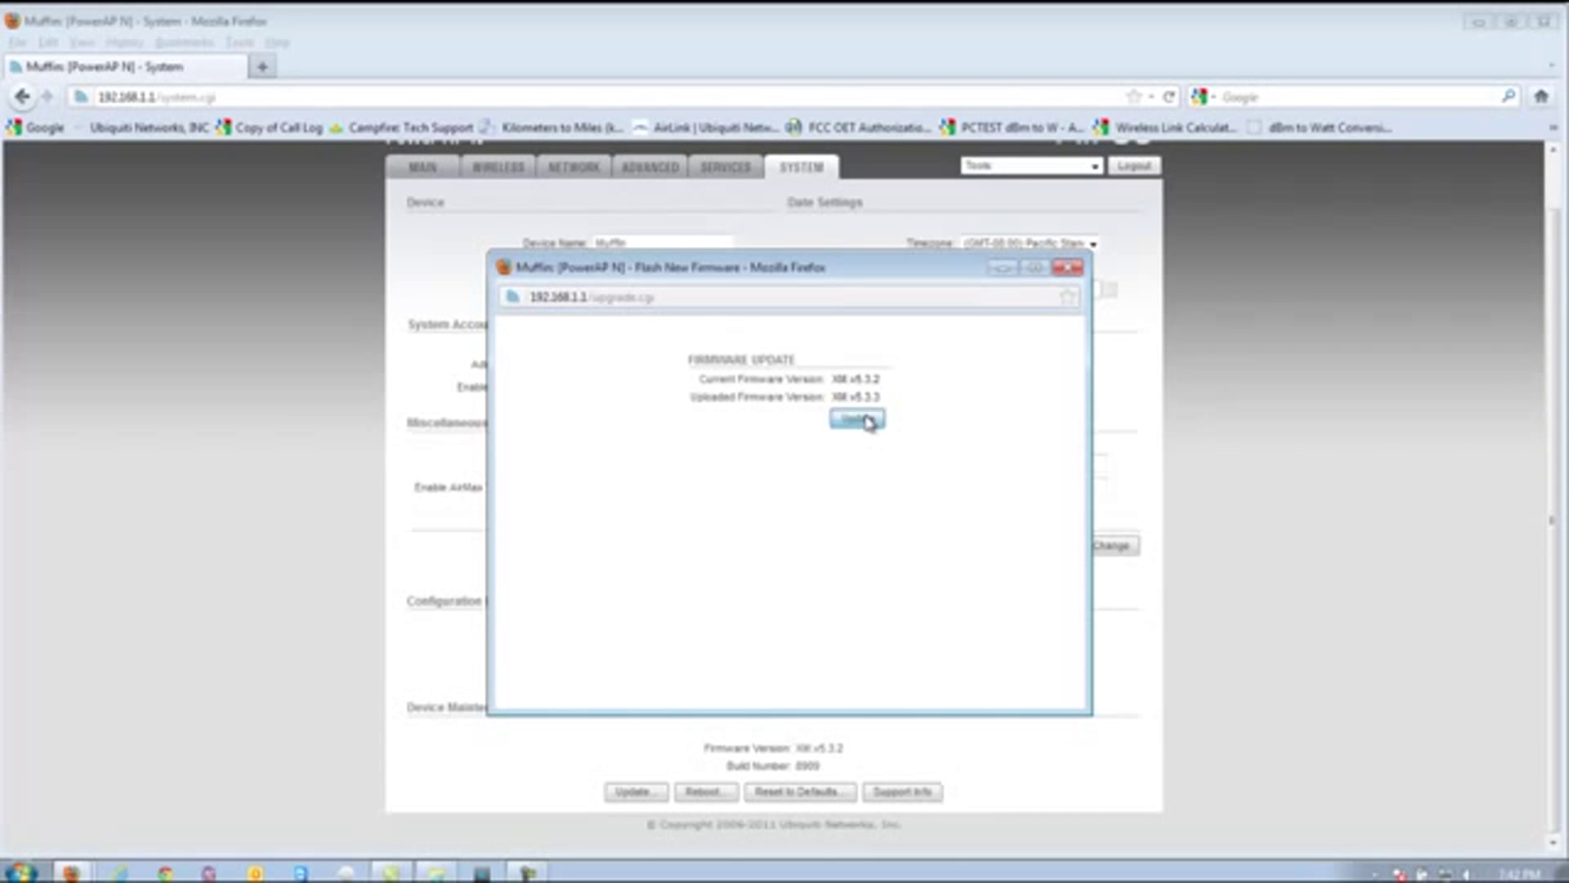
pyautogui.click(856, 419)
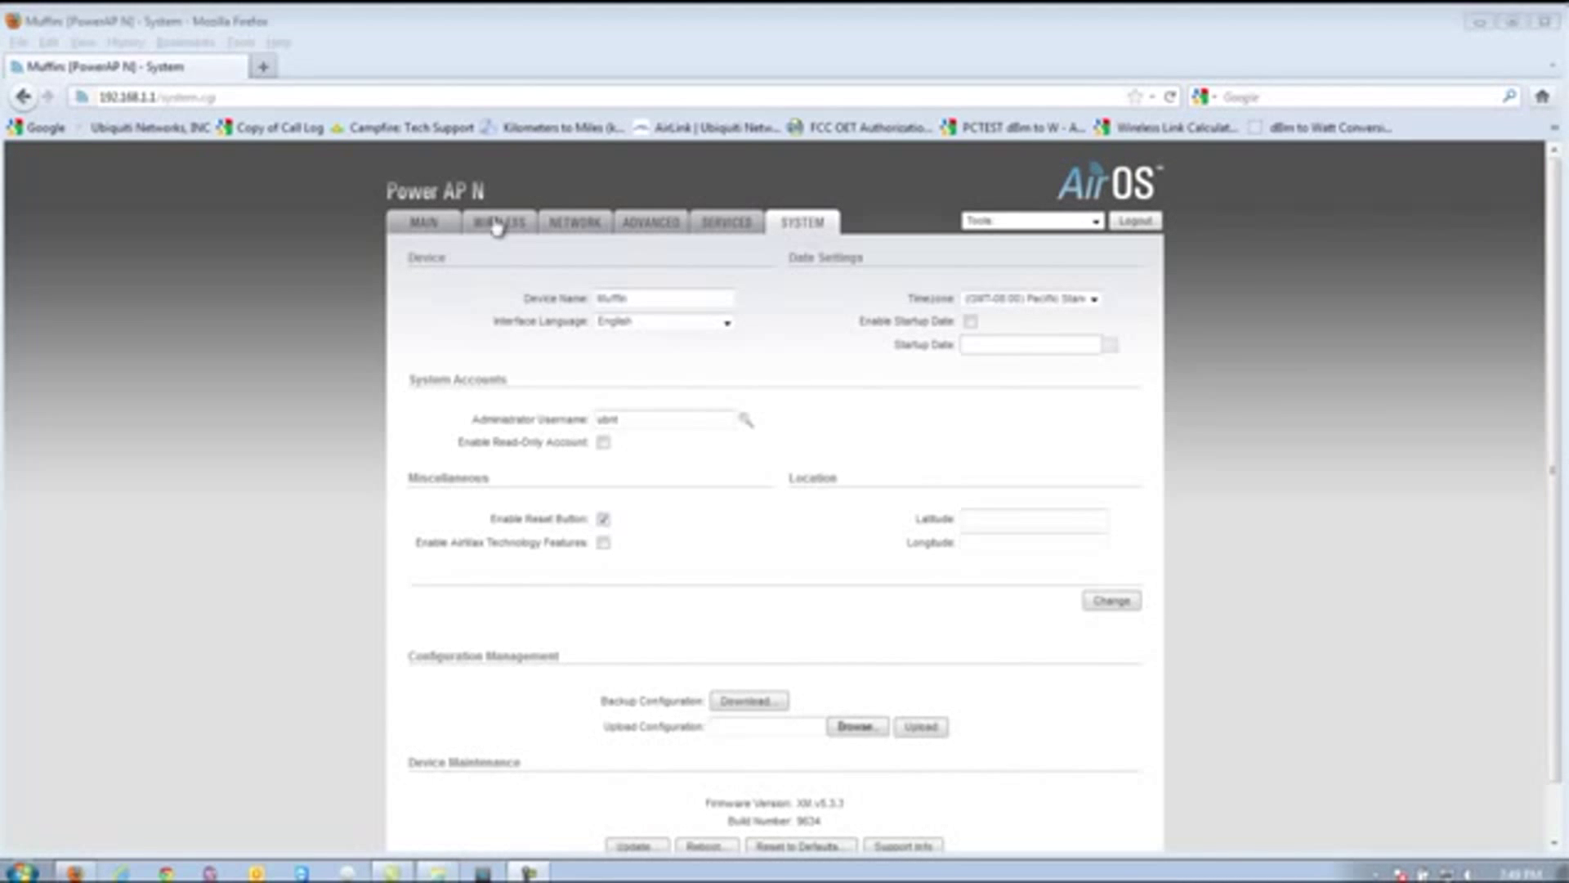
# - Return to the MAIN tab and highlight the Version line reading v5.3.3
pyautogui.click(429, 223)
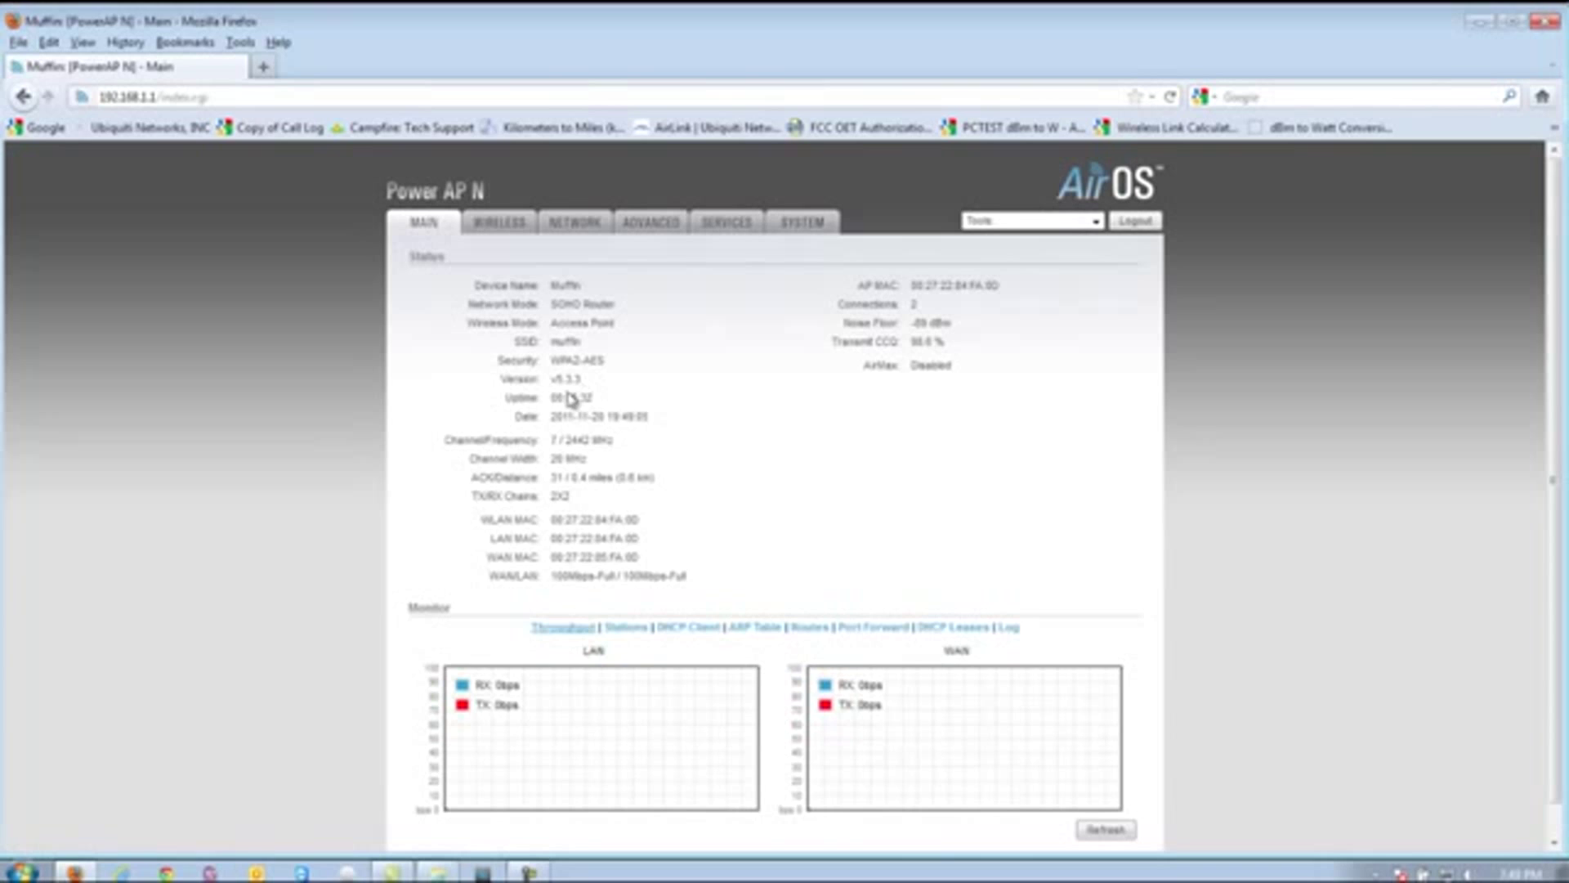
pyautogui.moveTo(500, 380); pyautogui.dragTo(582, 378)
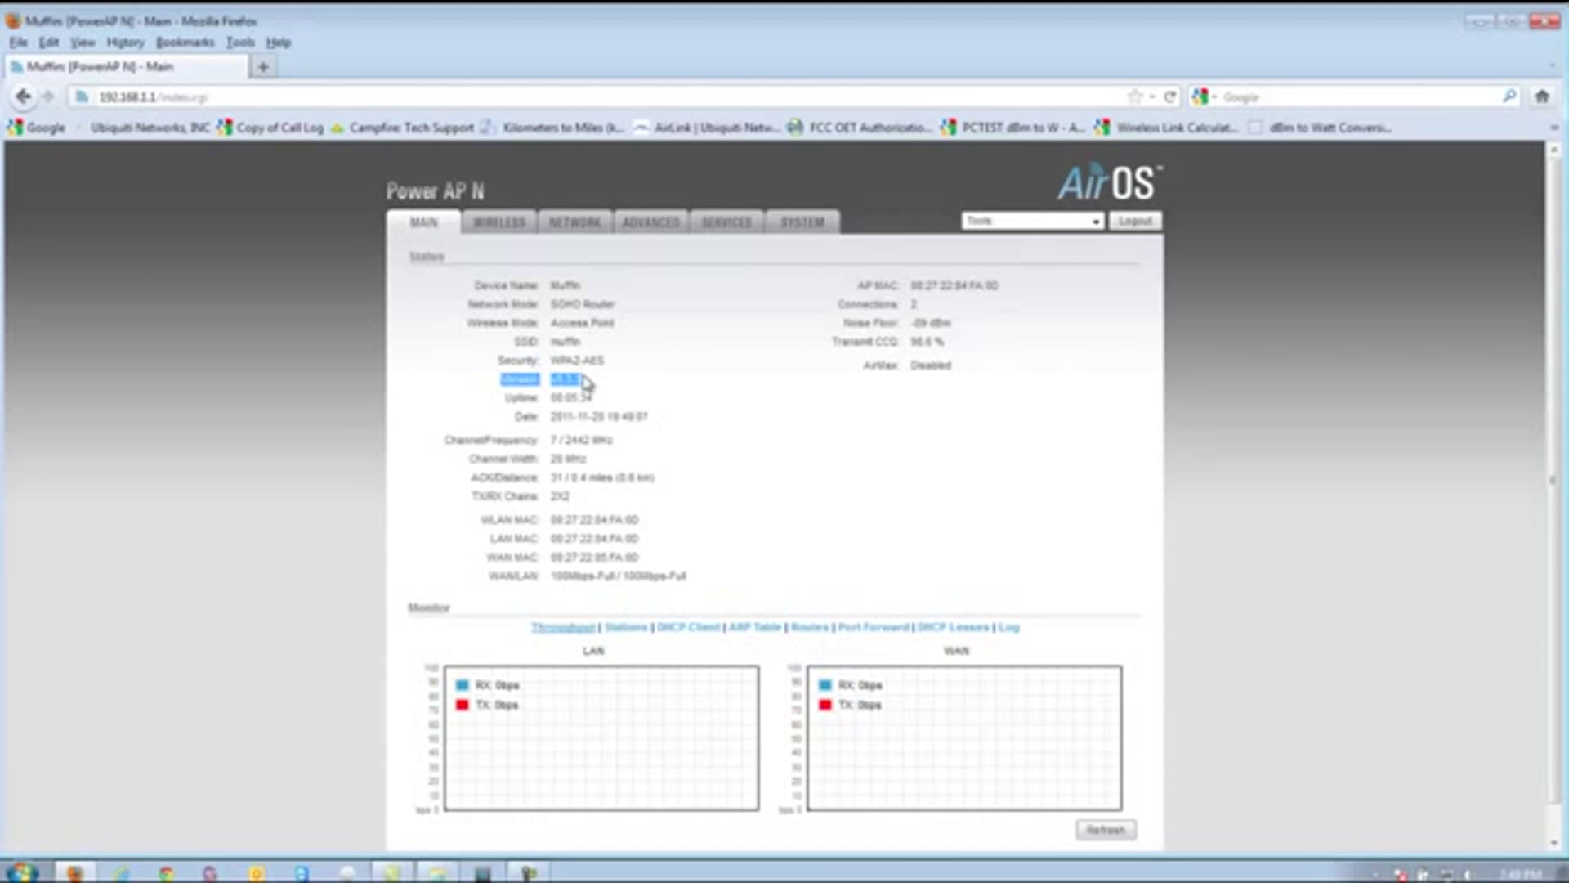